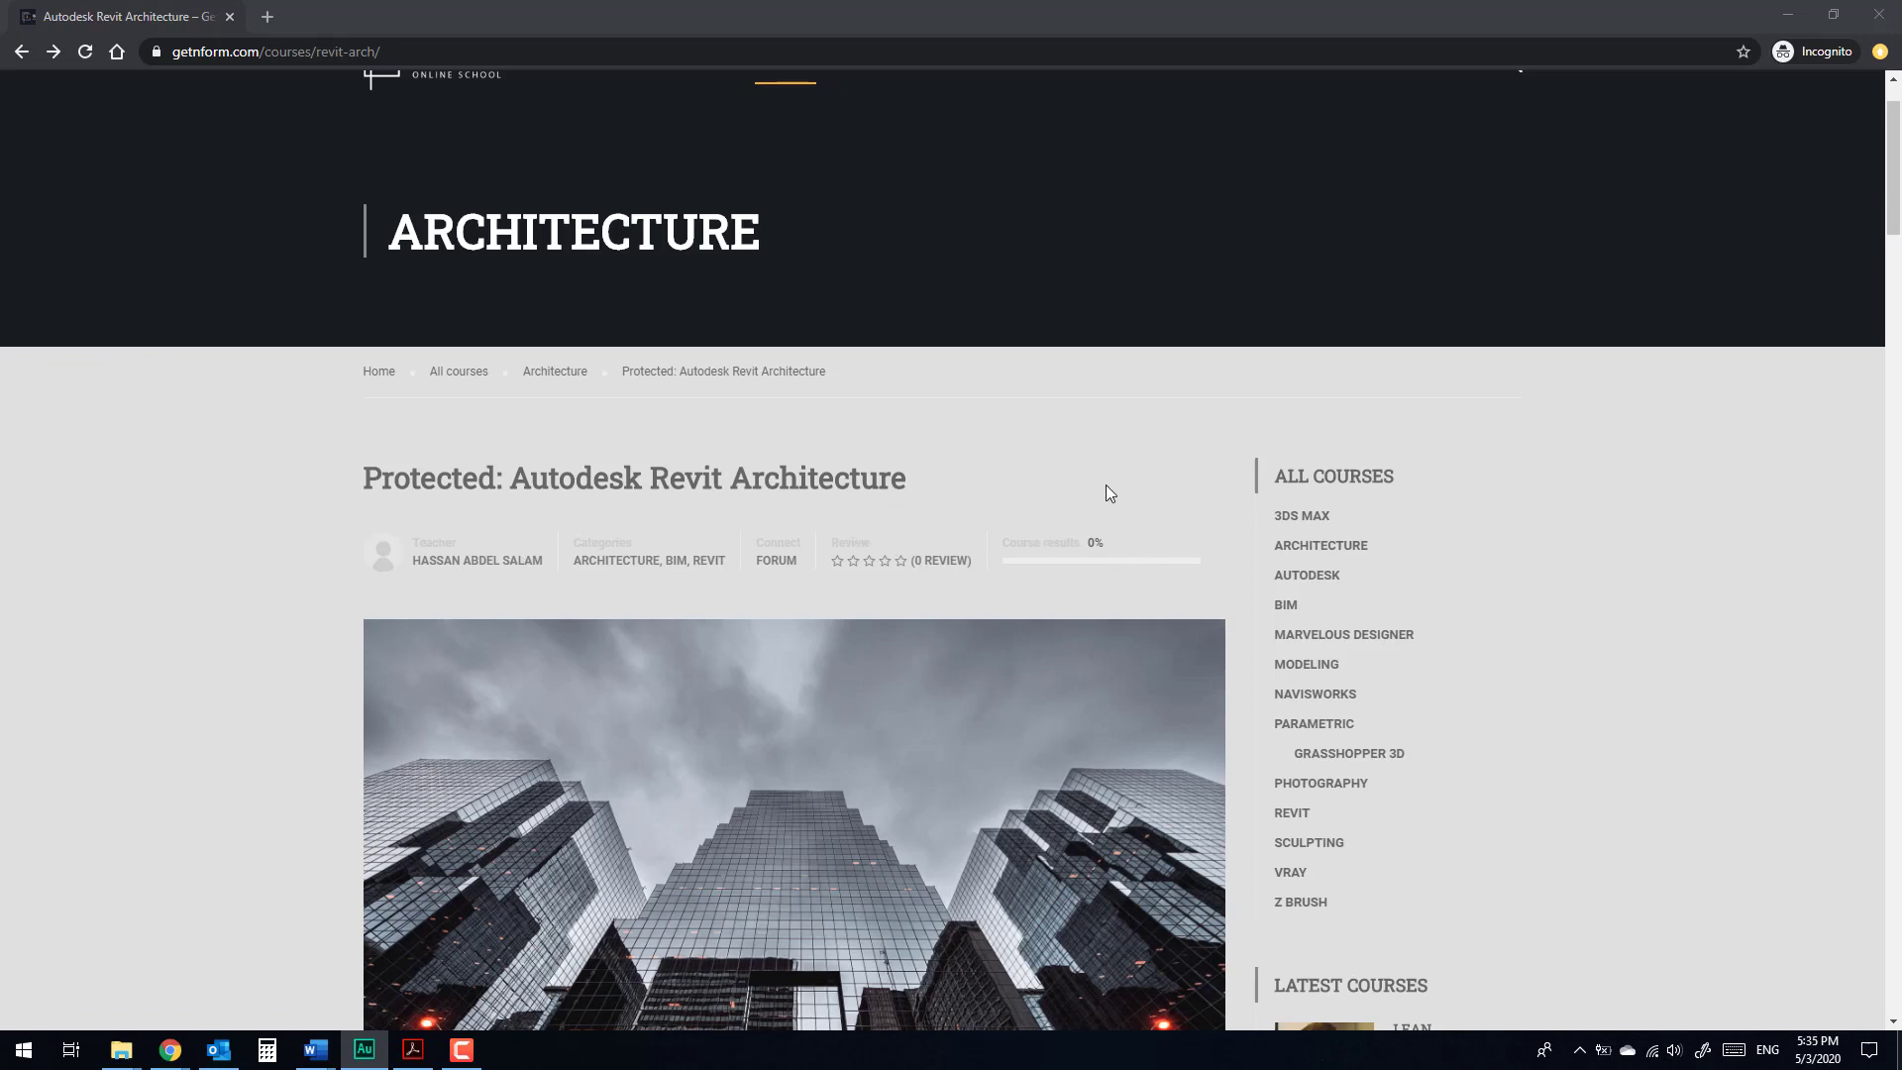
Step: Open the Link lesson under "0- Link to install the software" in the Autodesk Revit Architecture course
{"action": "scroll", "coordinate": [1149, 471], "scroll_direction": "down", "scroll_amount": 6}
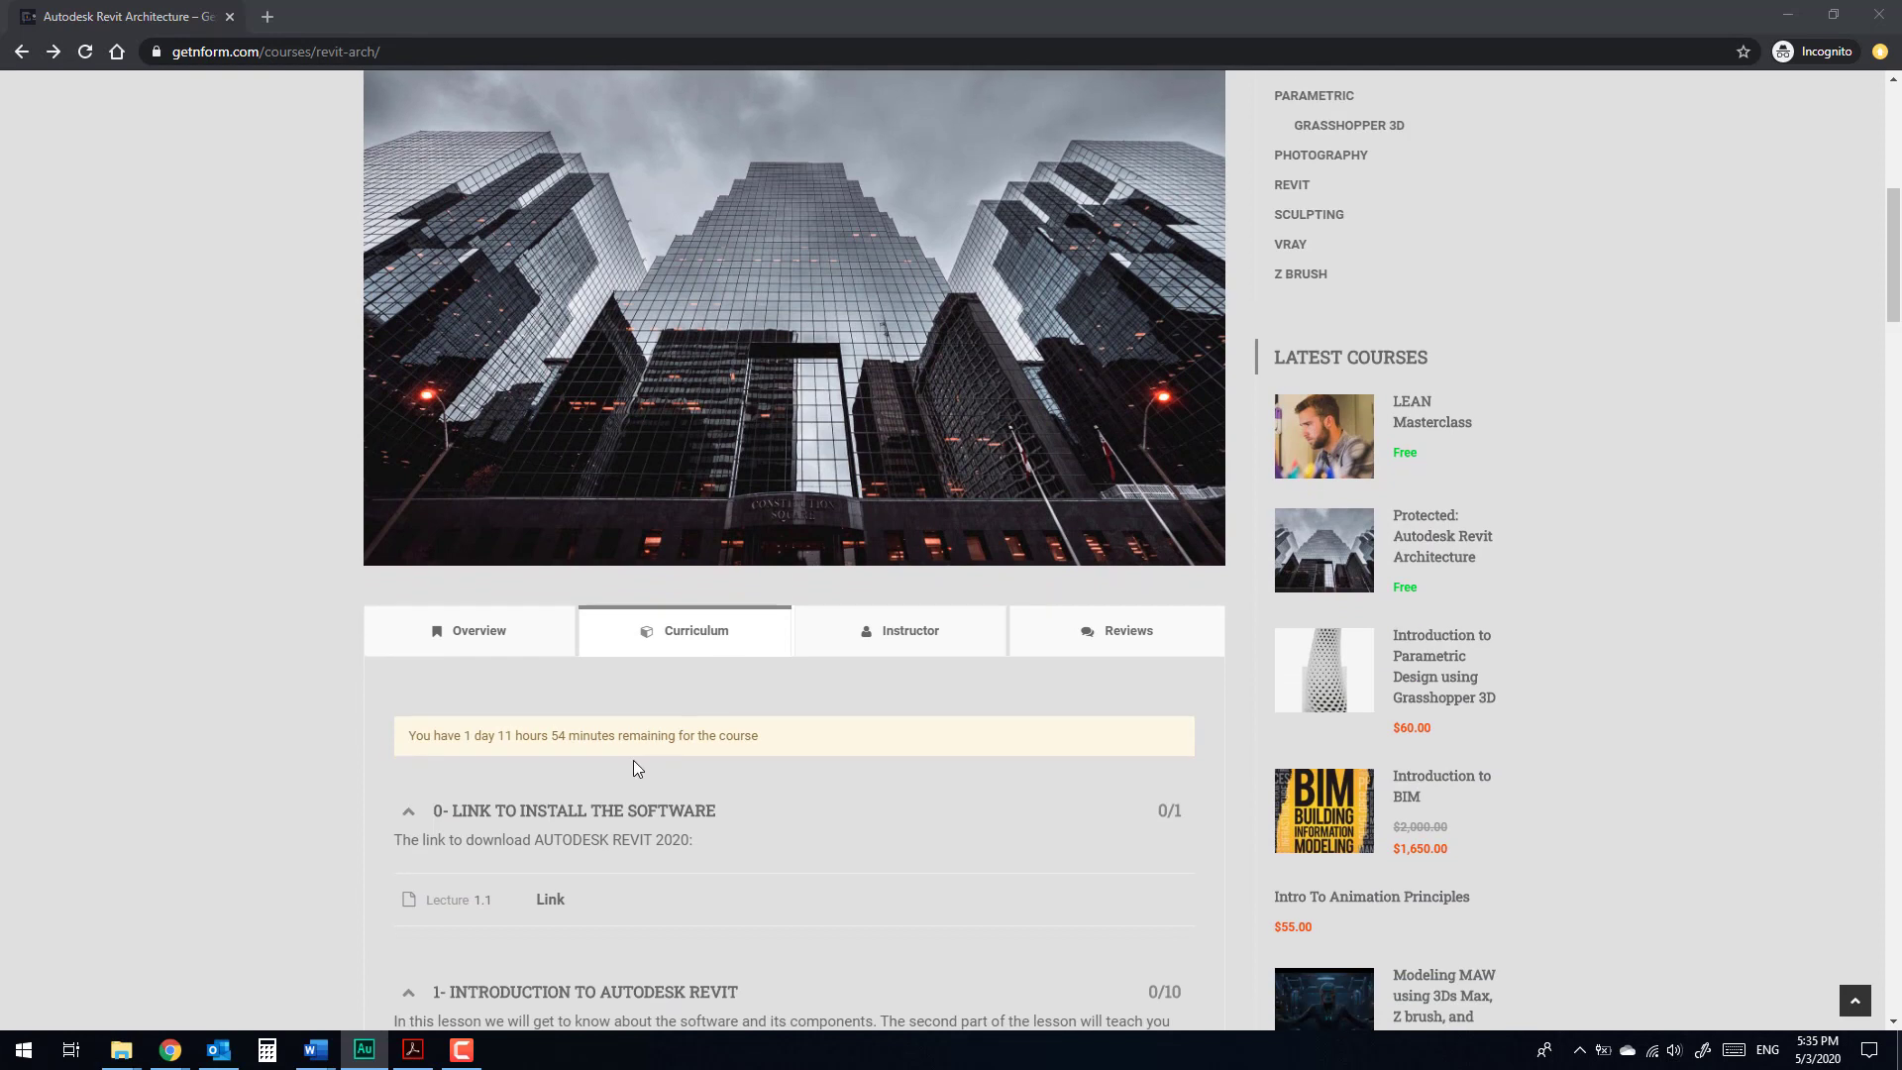
{"action": "left_click", "coordinate": [573, 822]}
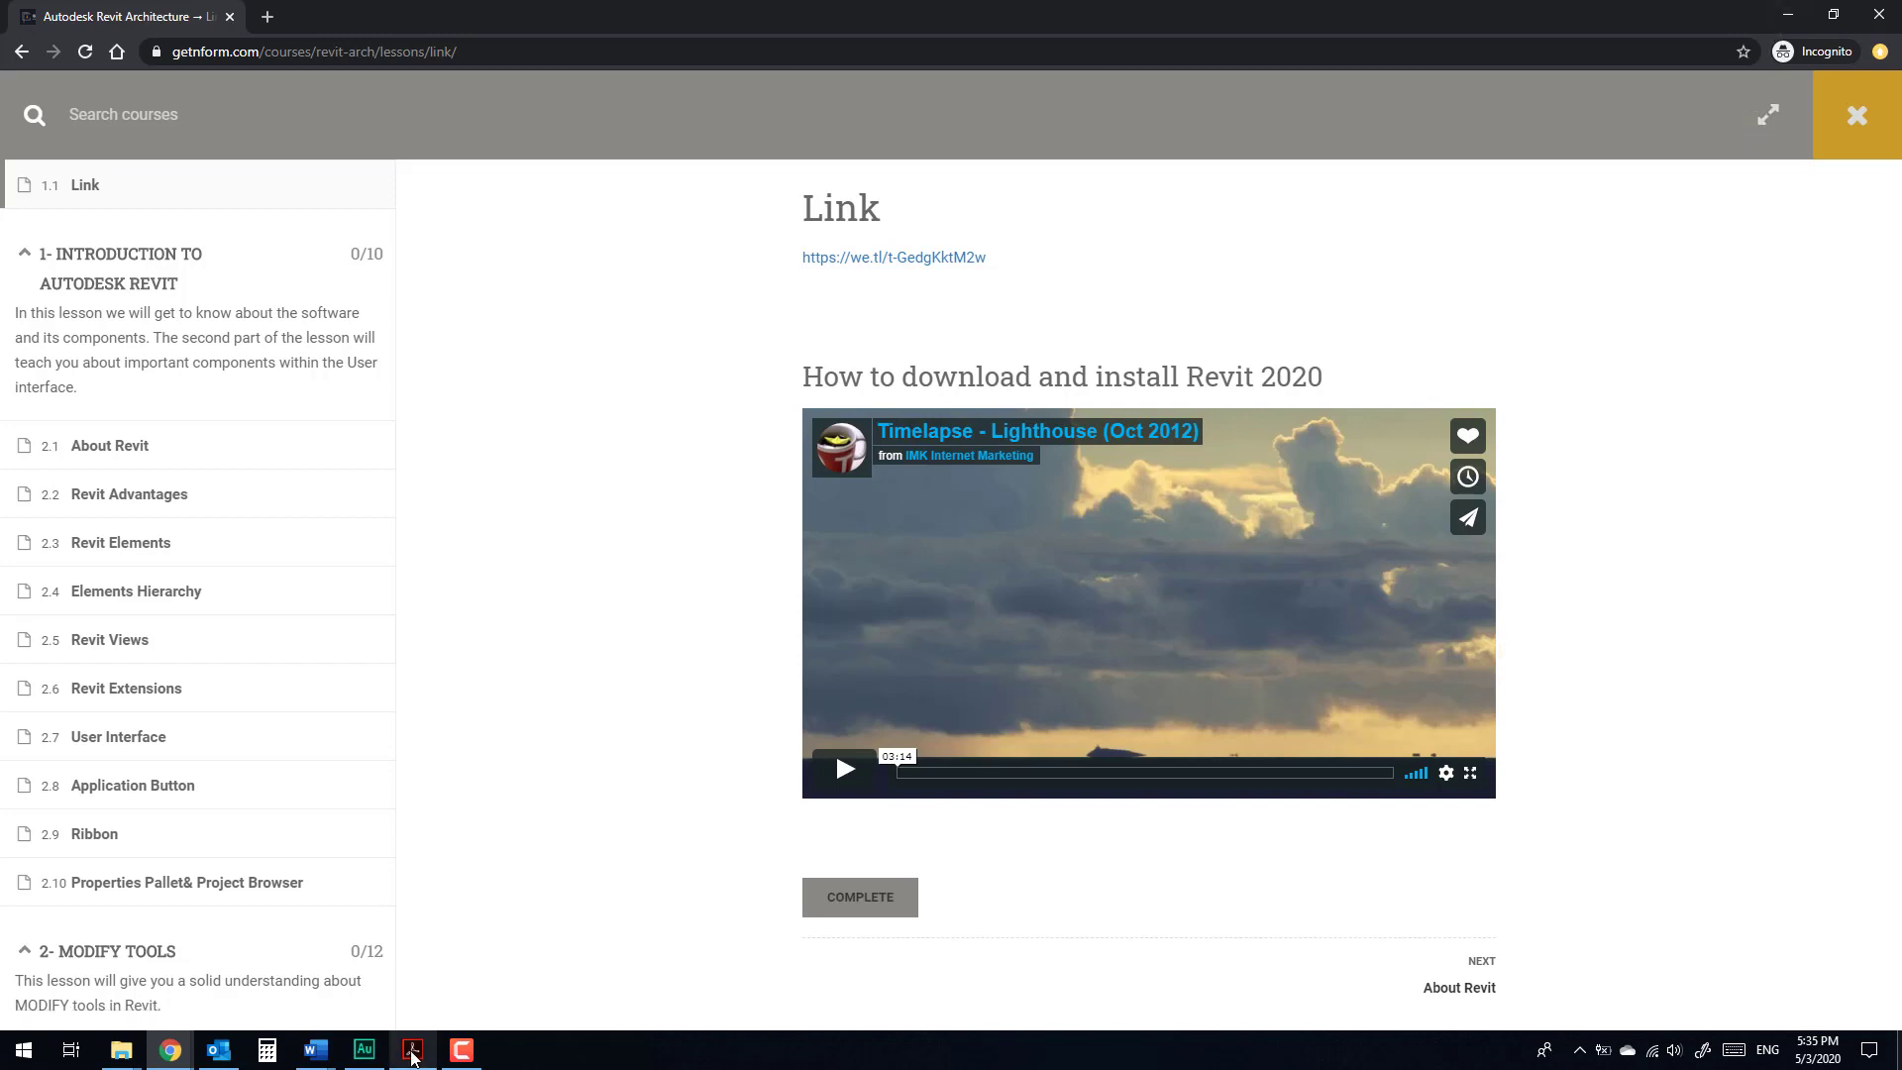
Step: Switch to Binder1.pdf in Adobe Acrobat and review the Revit 2020 installer pages from the start page to the installation complete page
{"action": "mouse_move", "coordinate": [413, 1049]}
{"action": "left_click", "coordinate": [417, 995]}
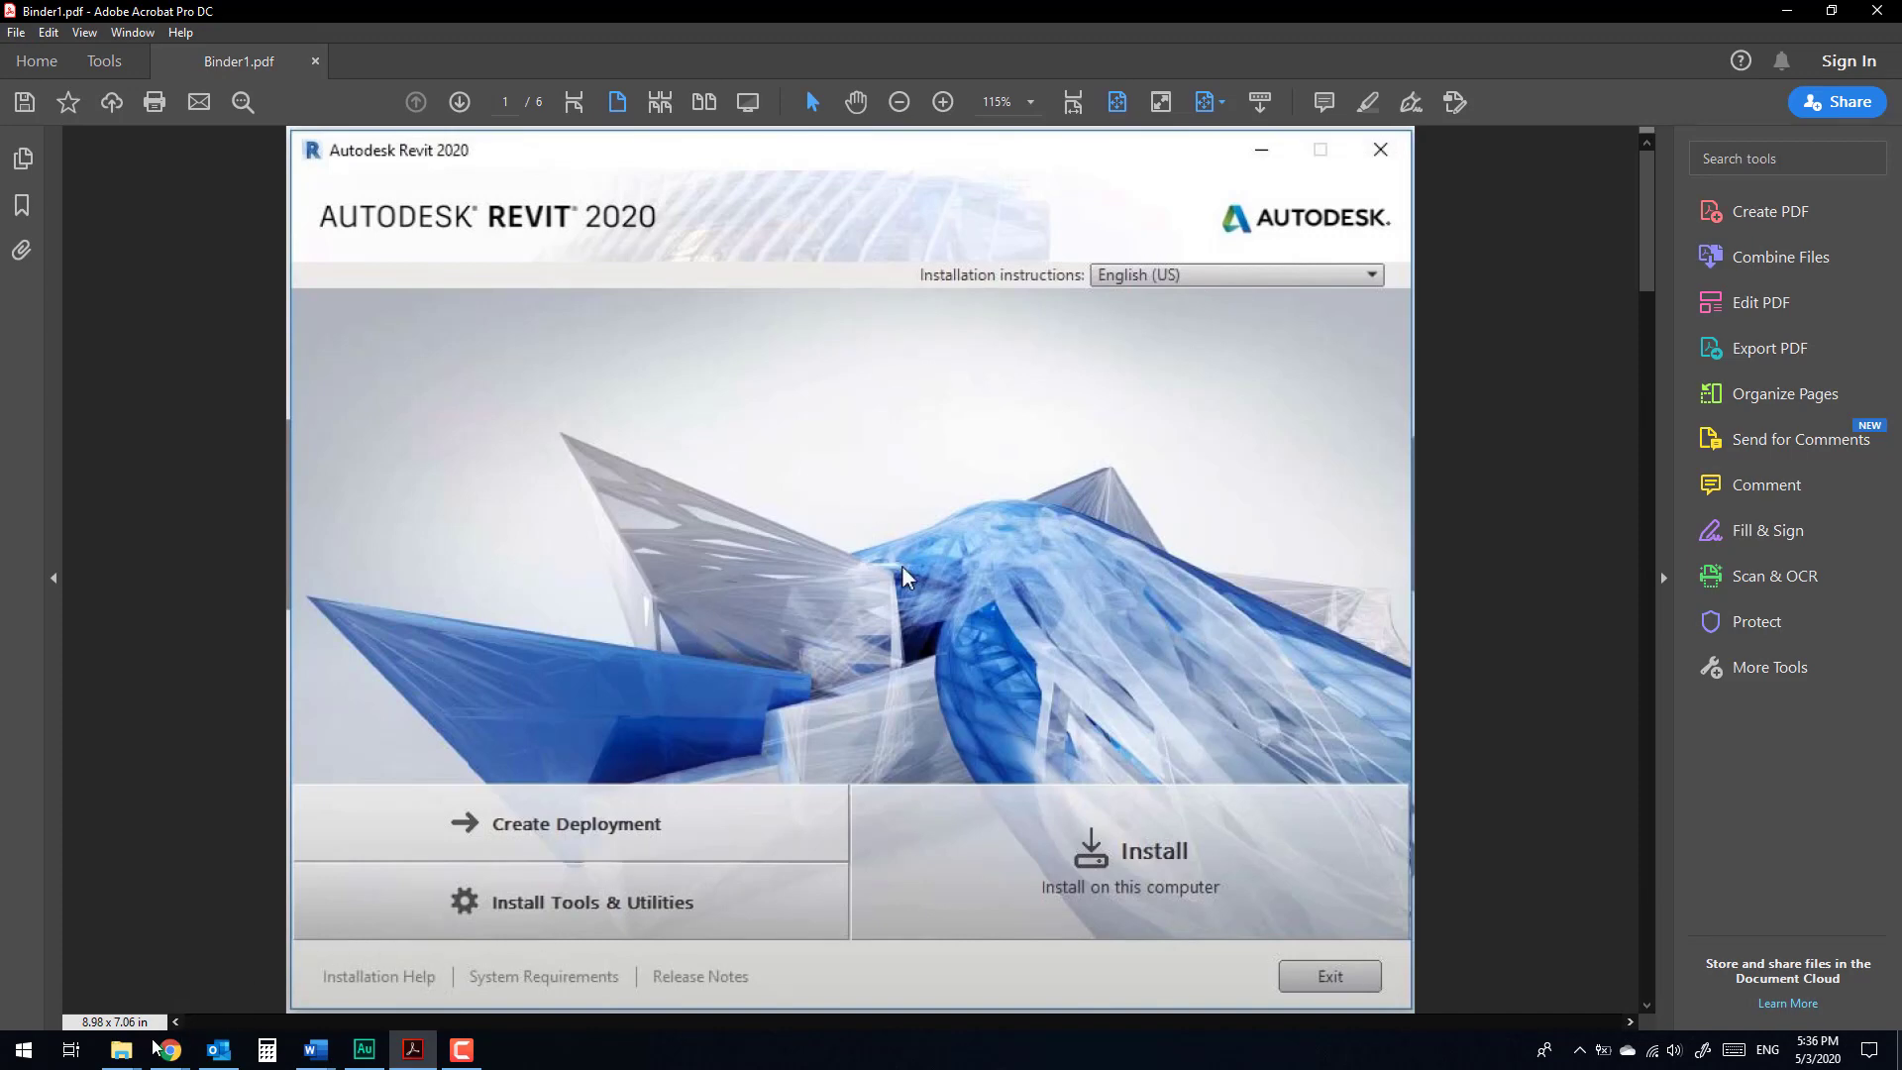
{"action": "mouse_move", "coordinate": [121, 1050]}
{"action": "mouse_move", "coordinate": [102, 1005]}
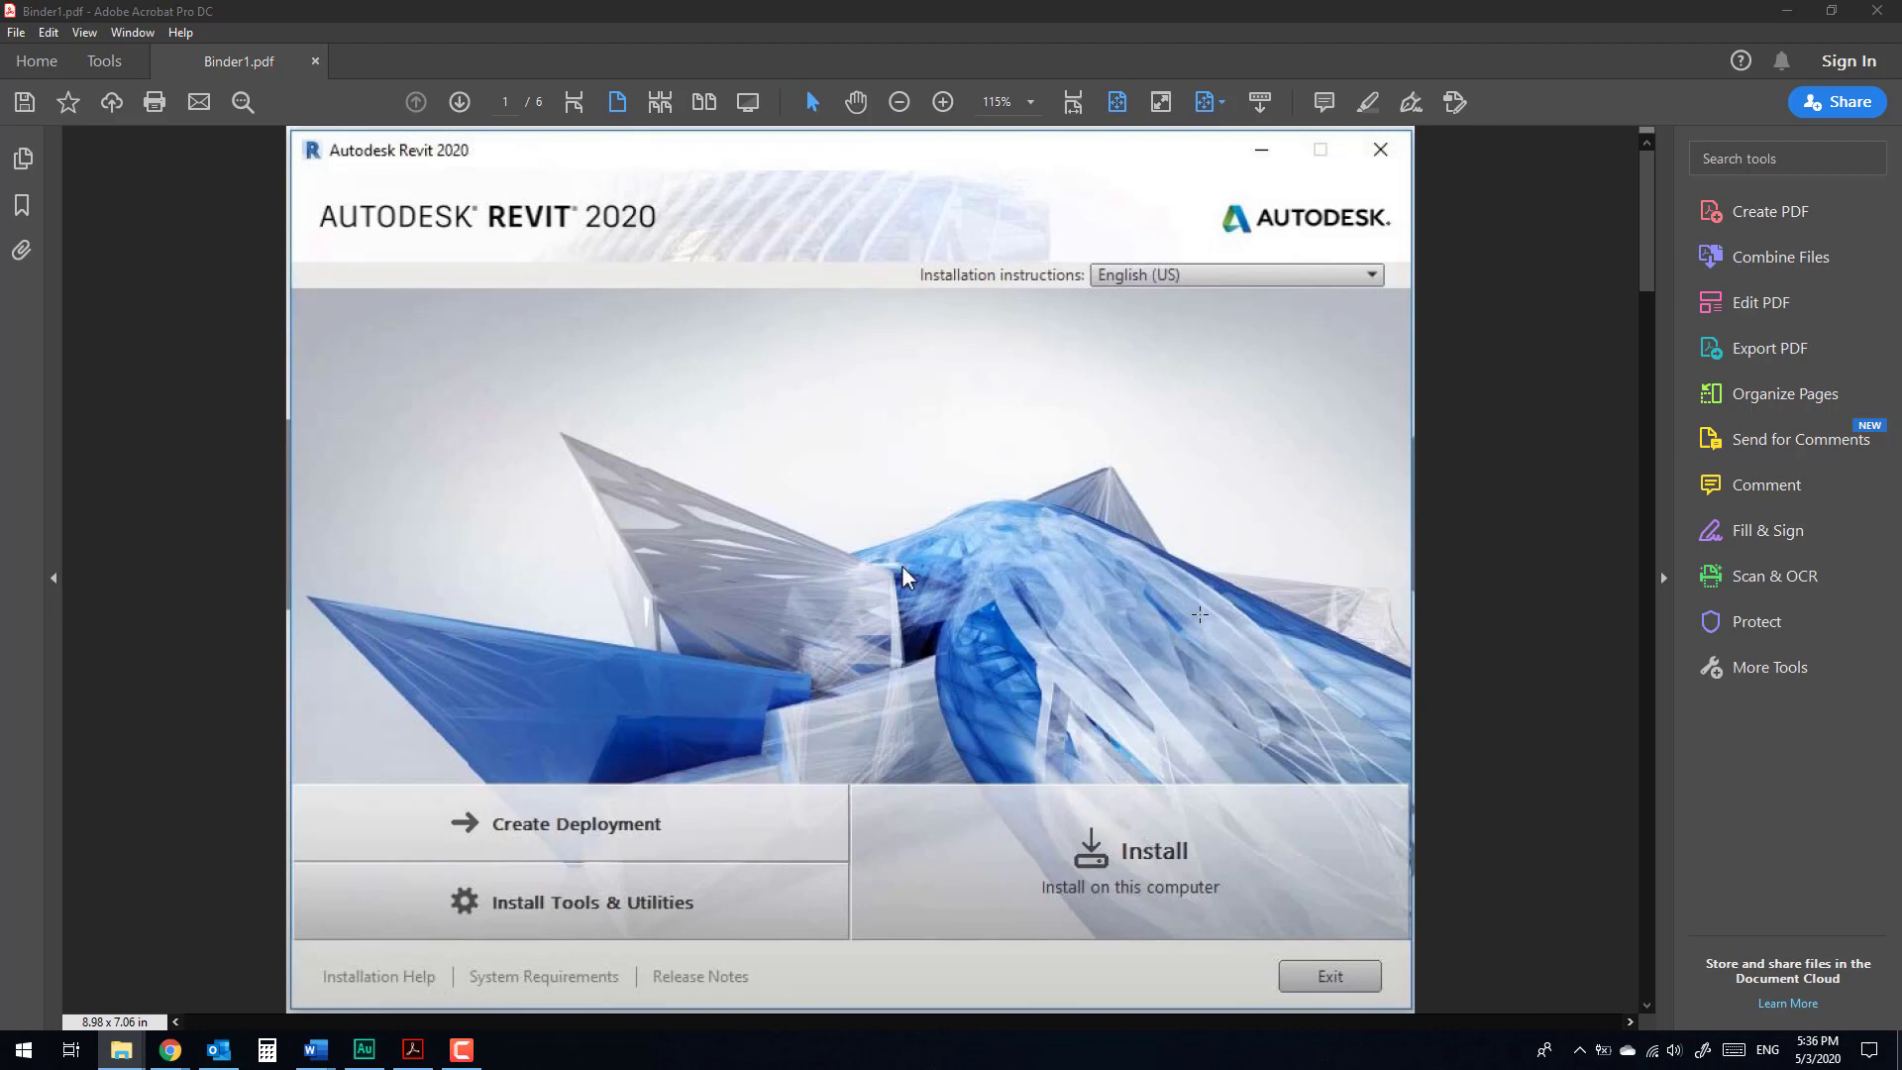
{"action": "scroll", "coordinate": [1207, 617], "scroll_direction": "down", "scroll_amount": 1}
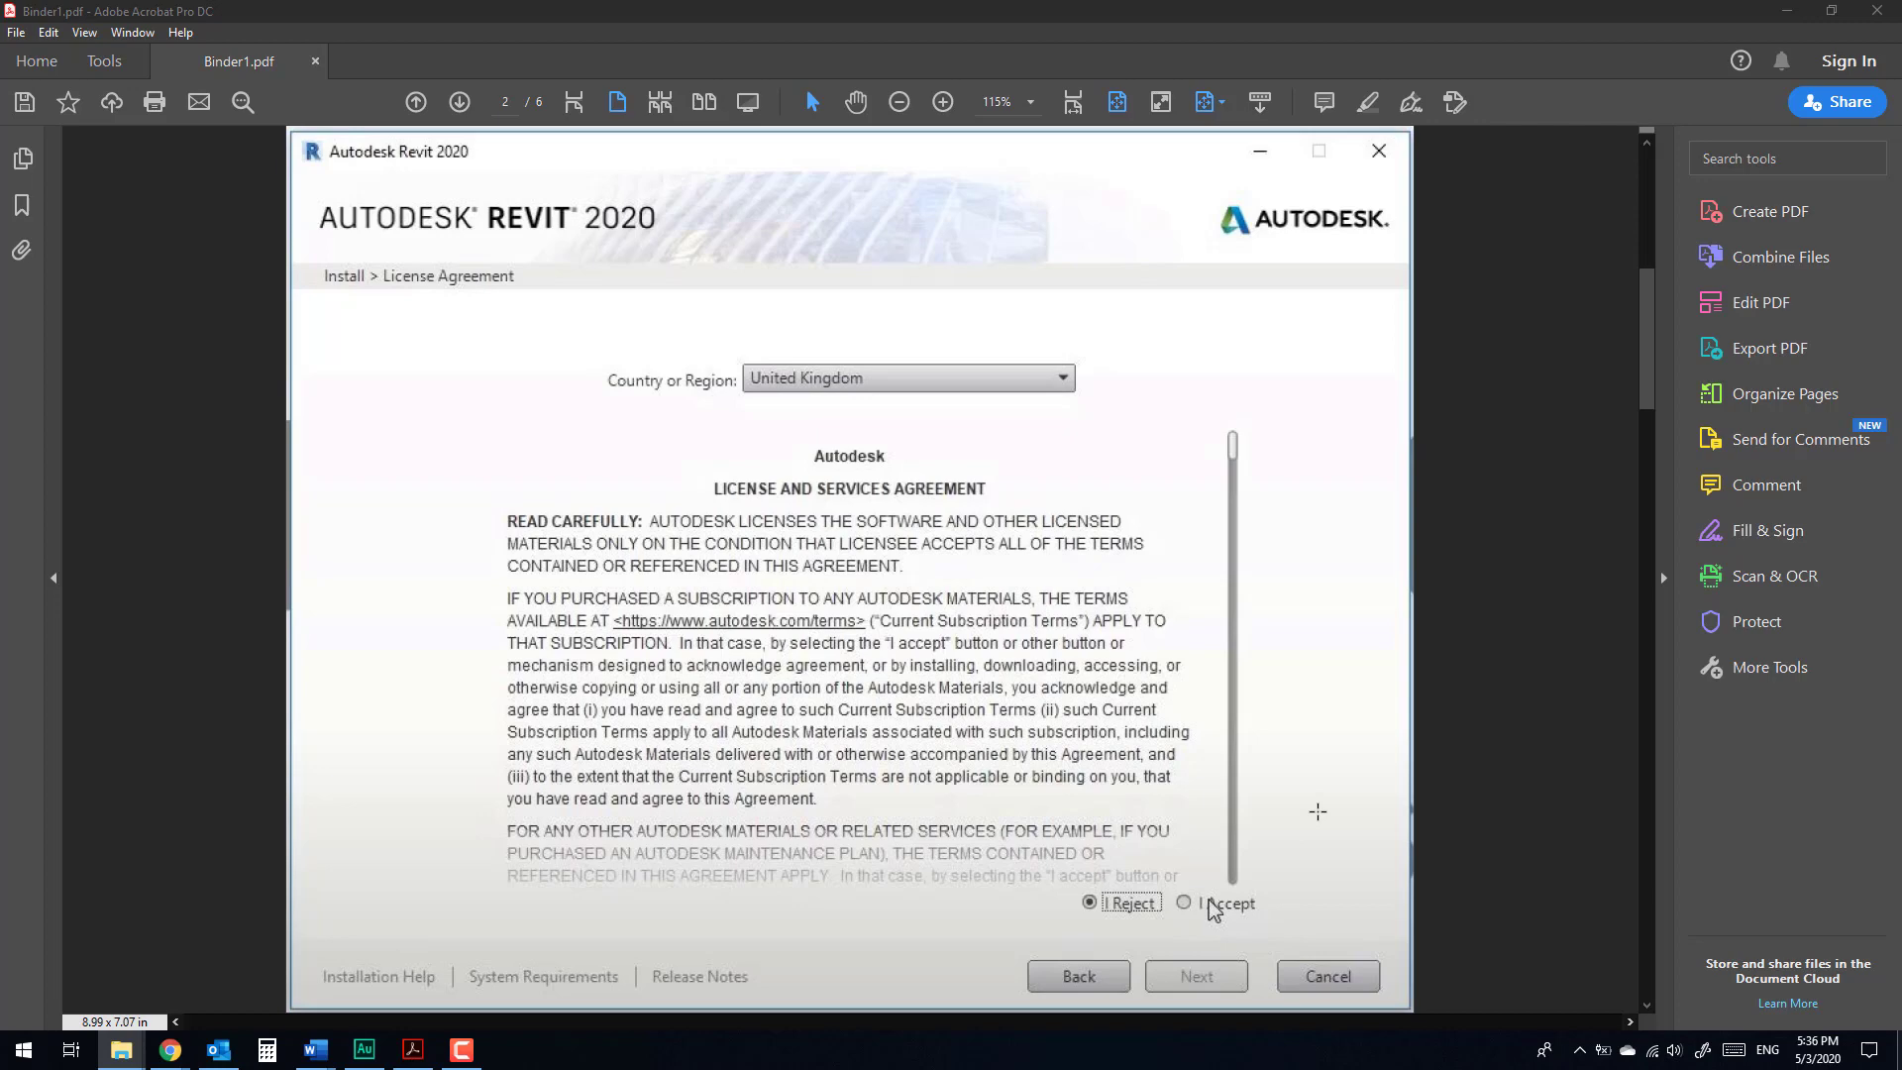
{"action": "scroll", "coordinate": [1317, 812], "scroll_direction": "down", "scroll_amount": 1}
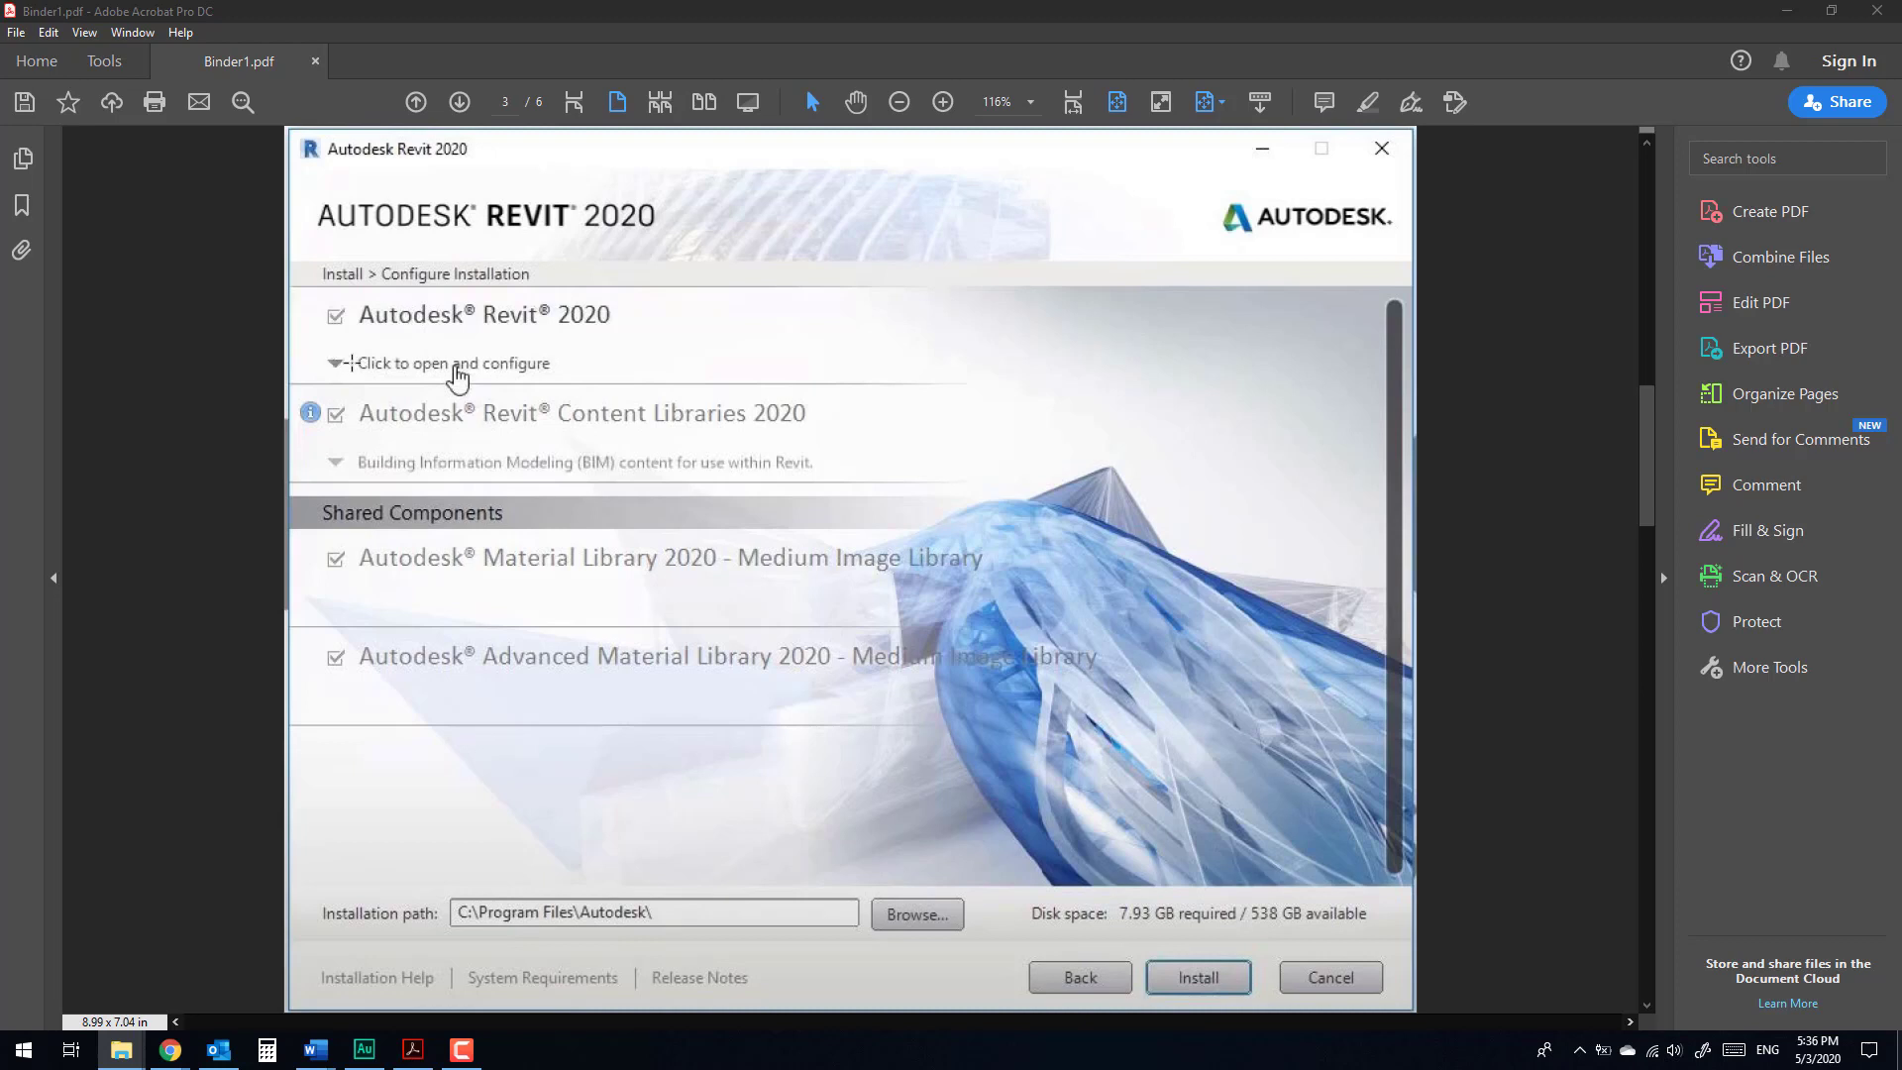
{"action": "scroll", "coordinate": [1166, 744], "scroll_direction": "down", "scroll_amount": 1}
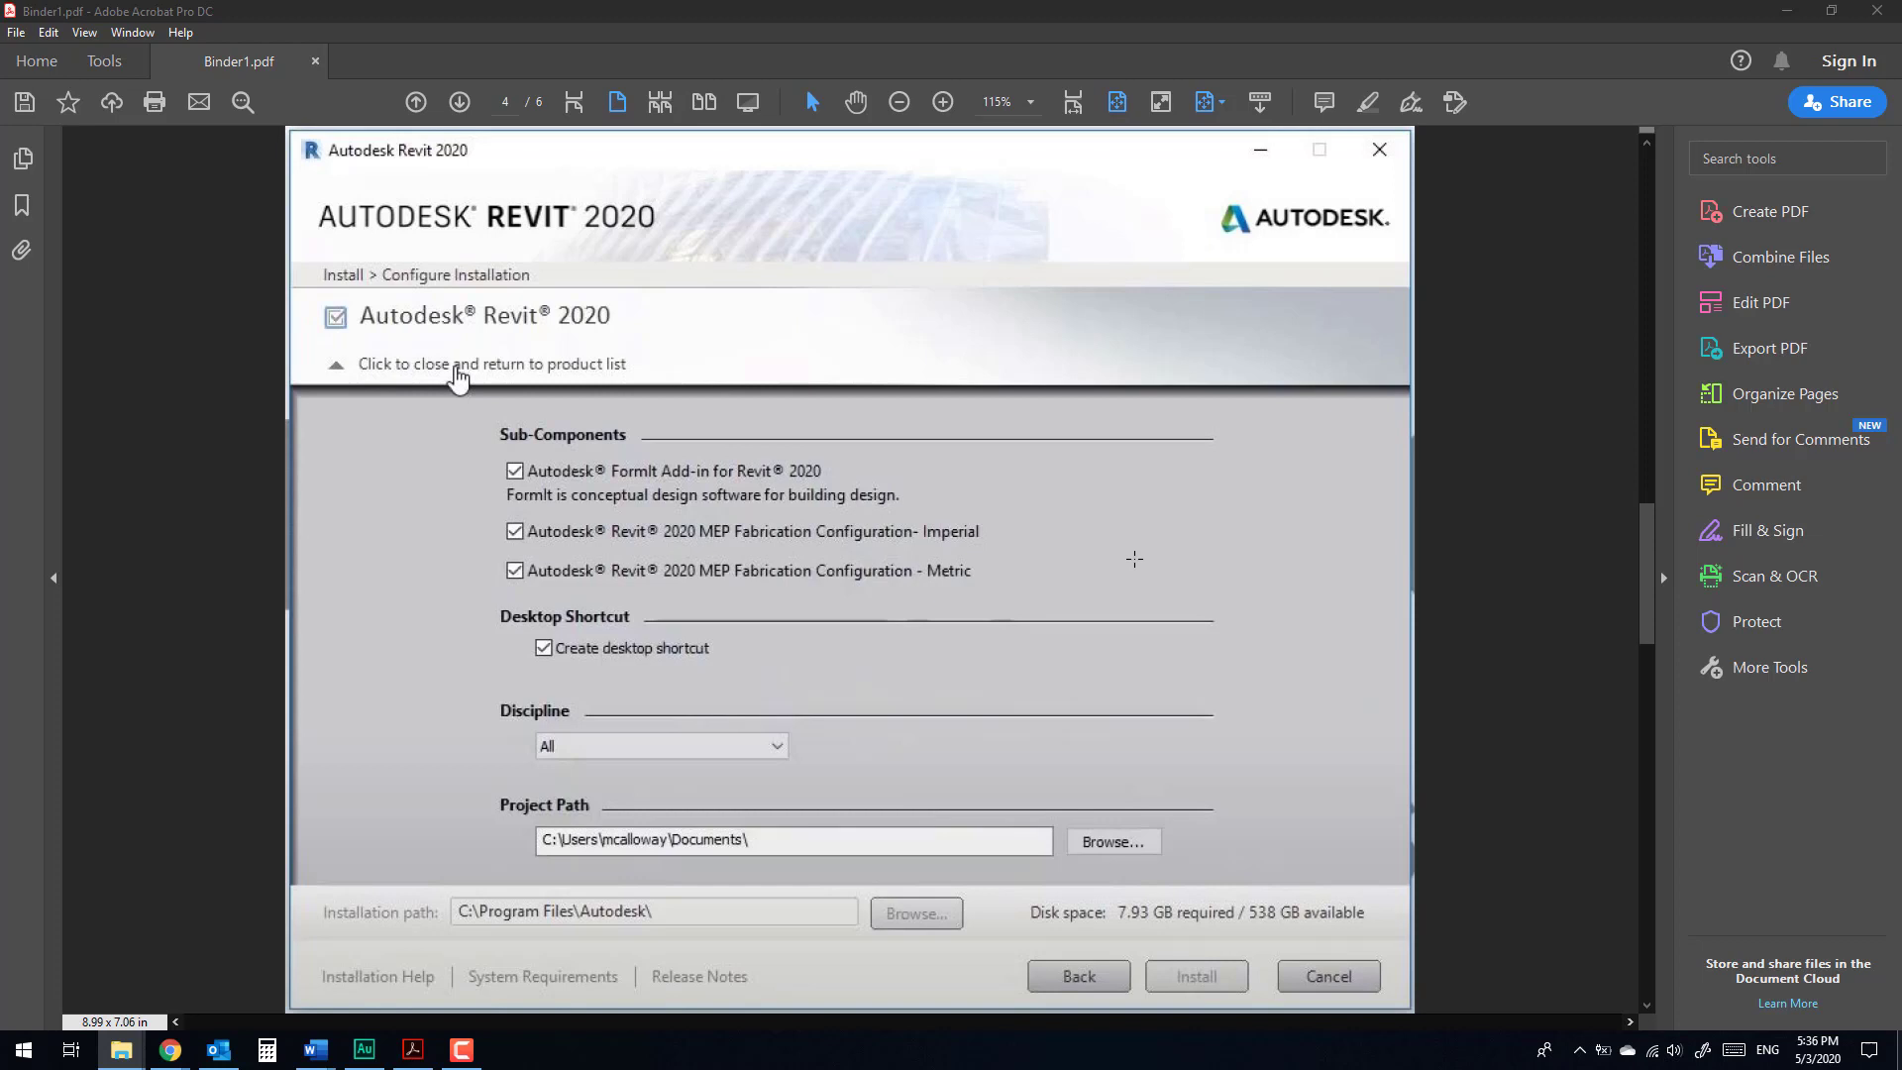
{"action": "scroll", "coordinate": [1068, 605], "scroll_direction": "down", "scroll_amount": 3}
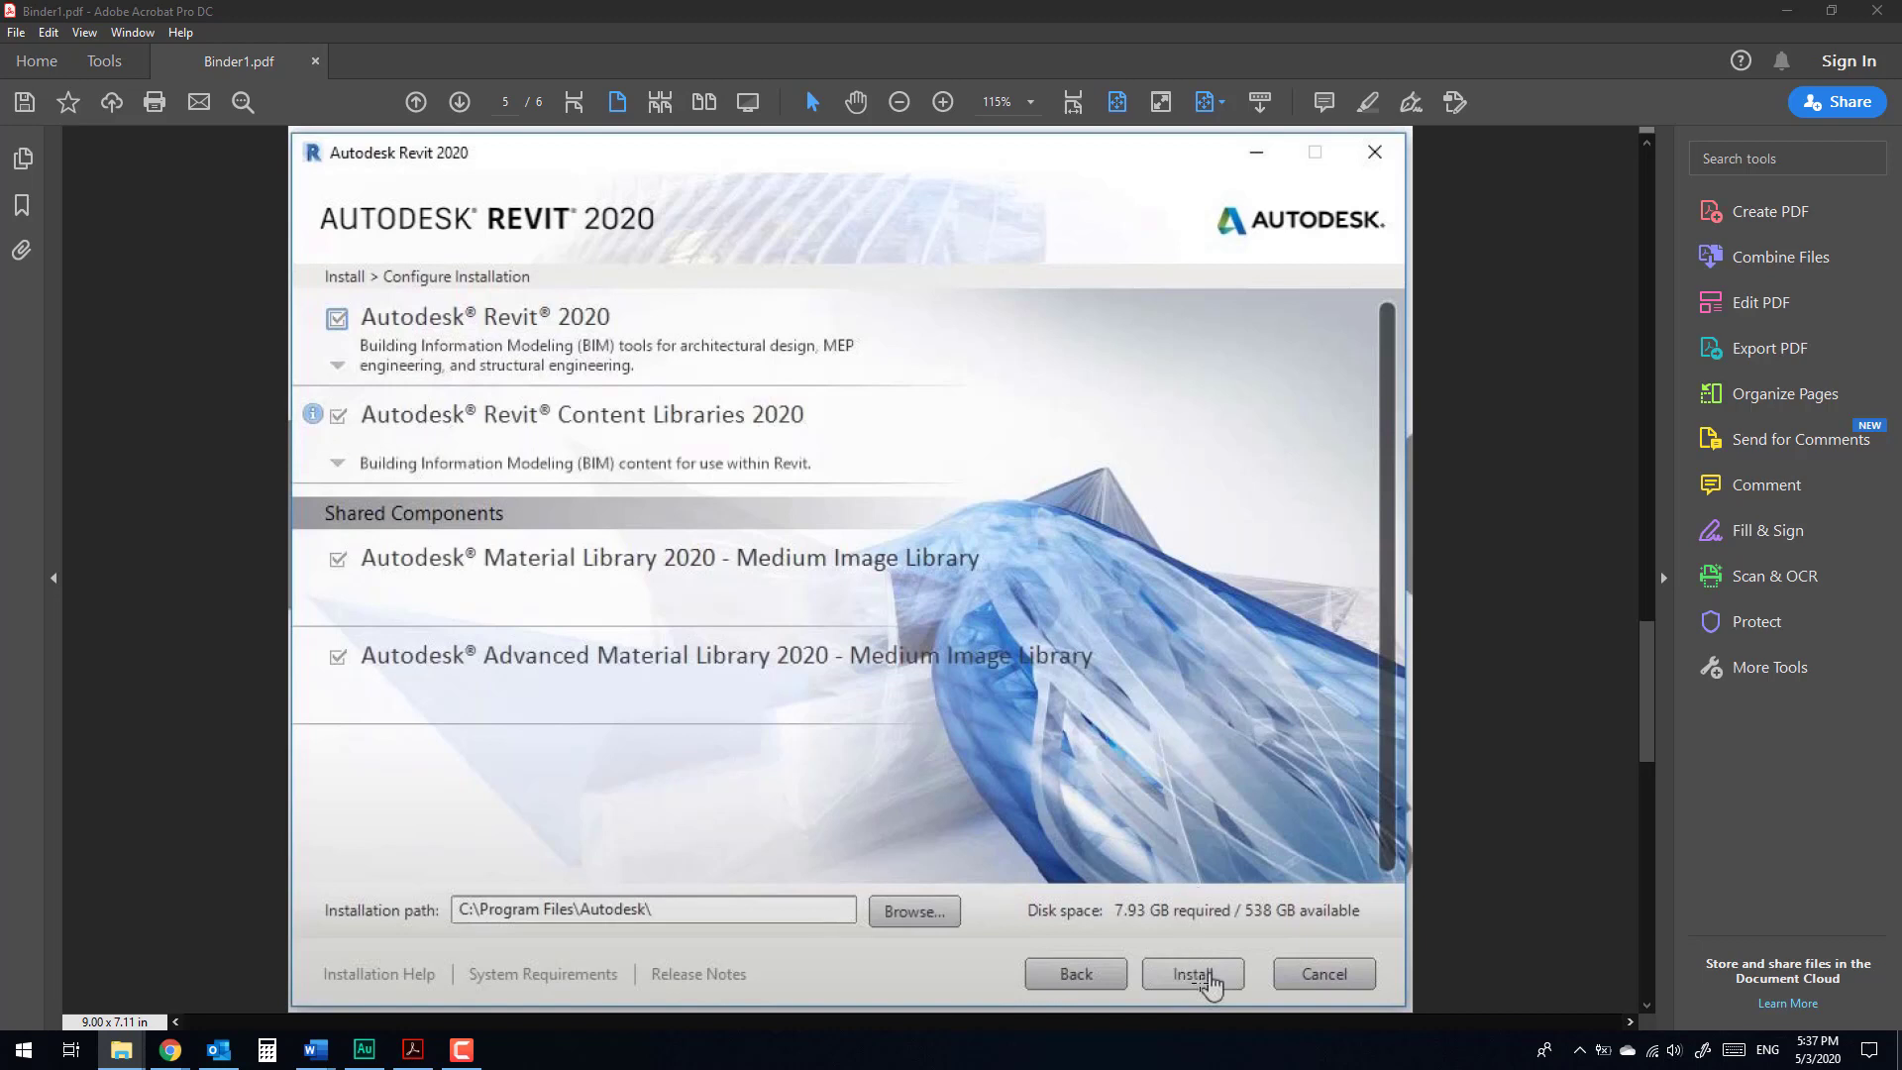
{"action": "scroll", "coordinate": [1210, 983], "scroll_direction": "down", "scroll_amount": 1}
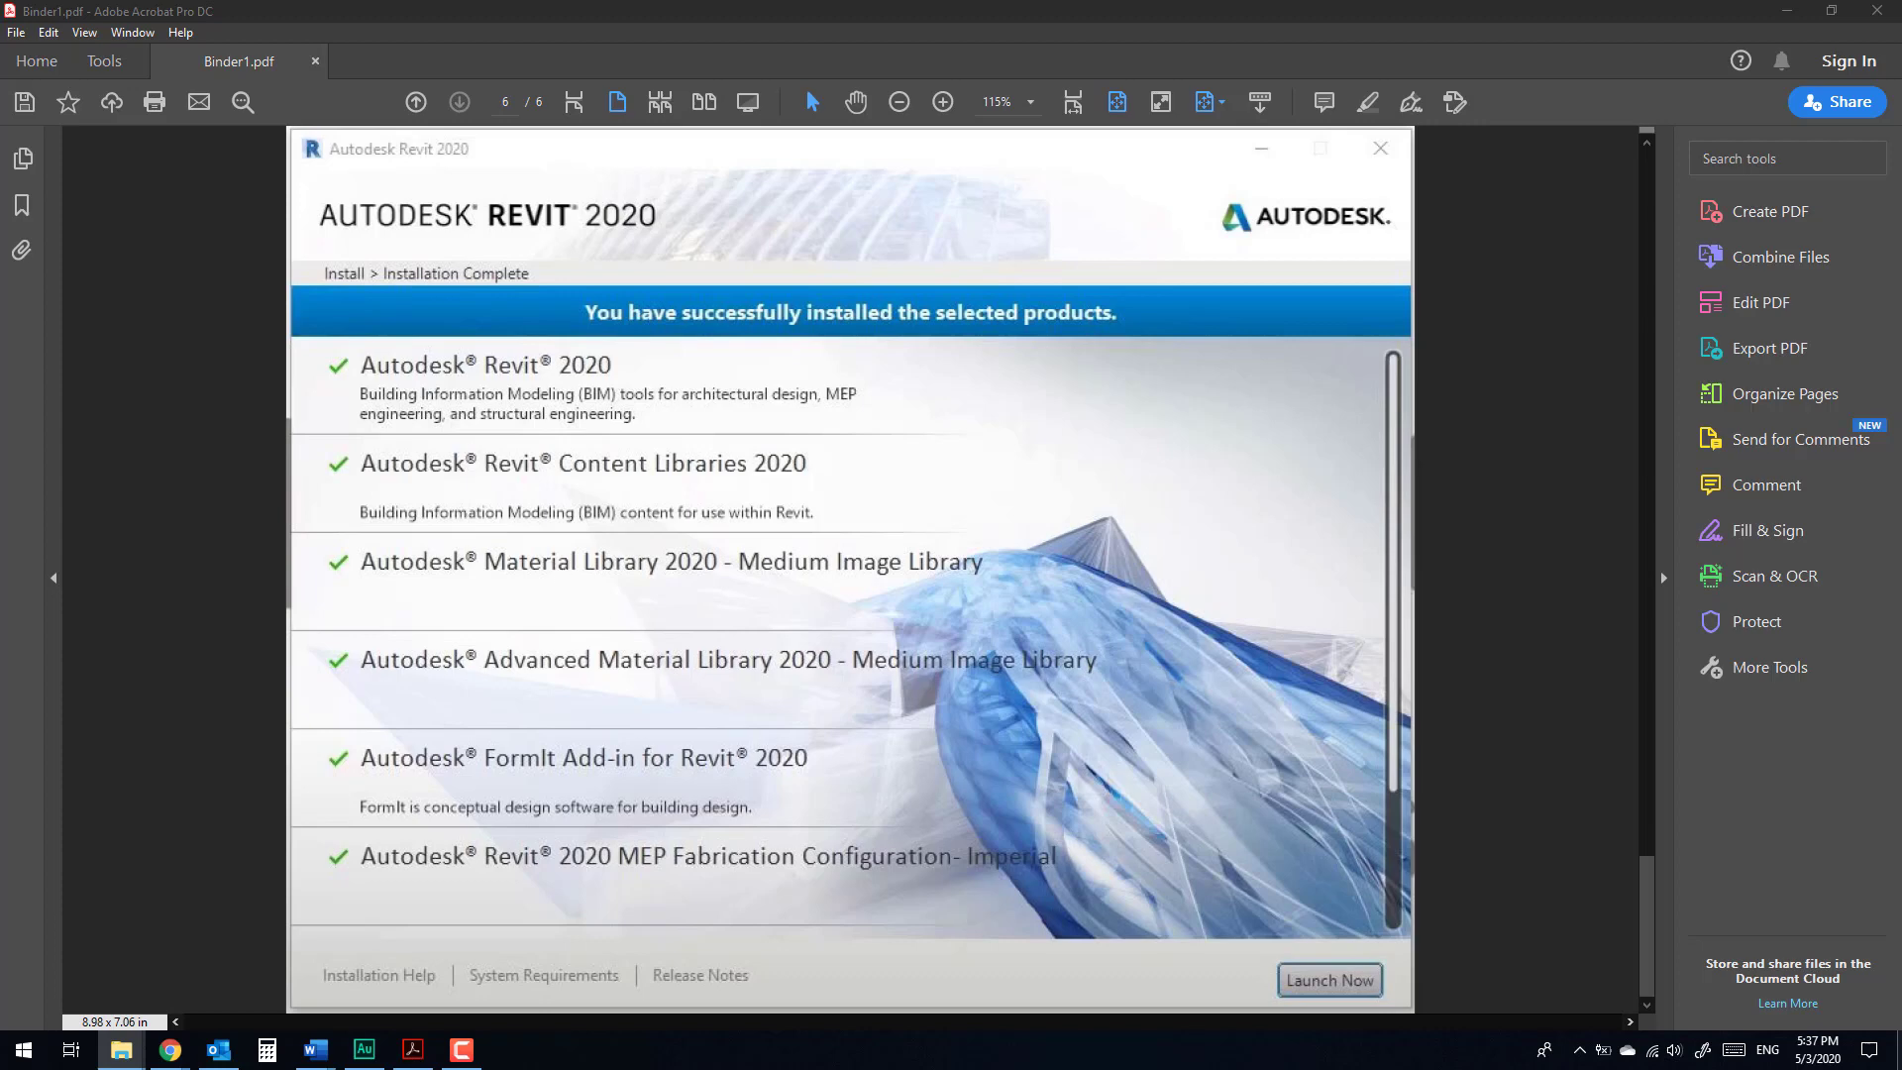
Step: Switch to File Explorer, extract xf-adesk20_v2.7z in the Crack folder to its own subfolder, and open that subfolder
{"action": "key", "text": "alt+Tab"}
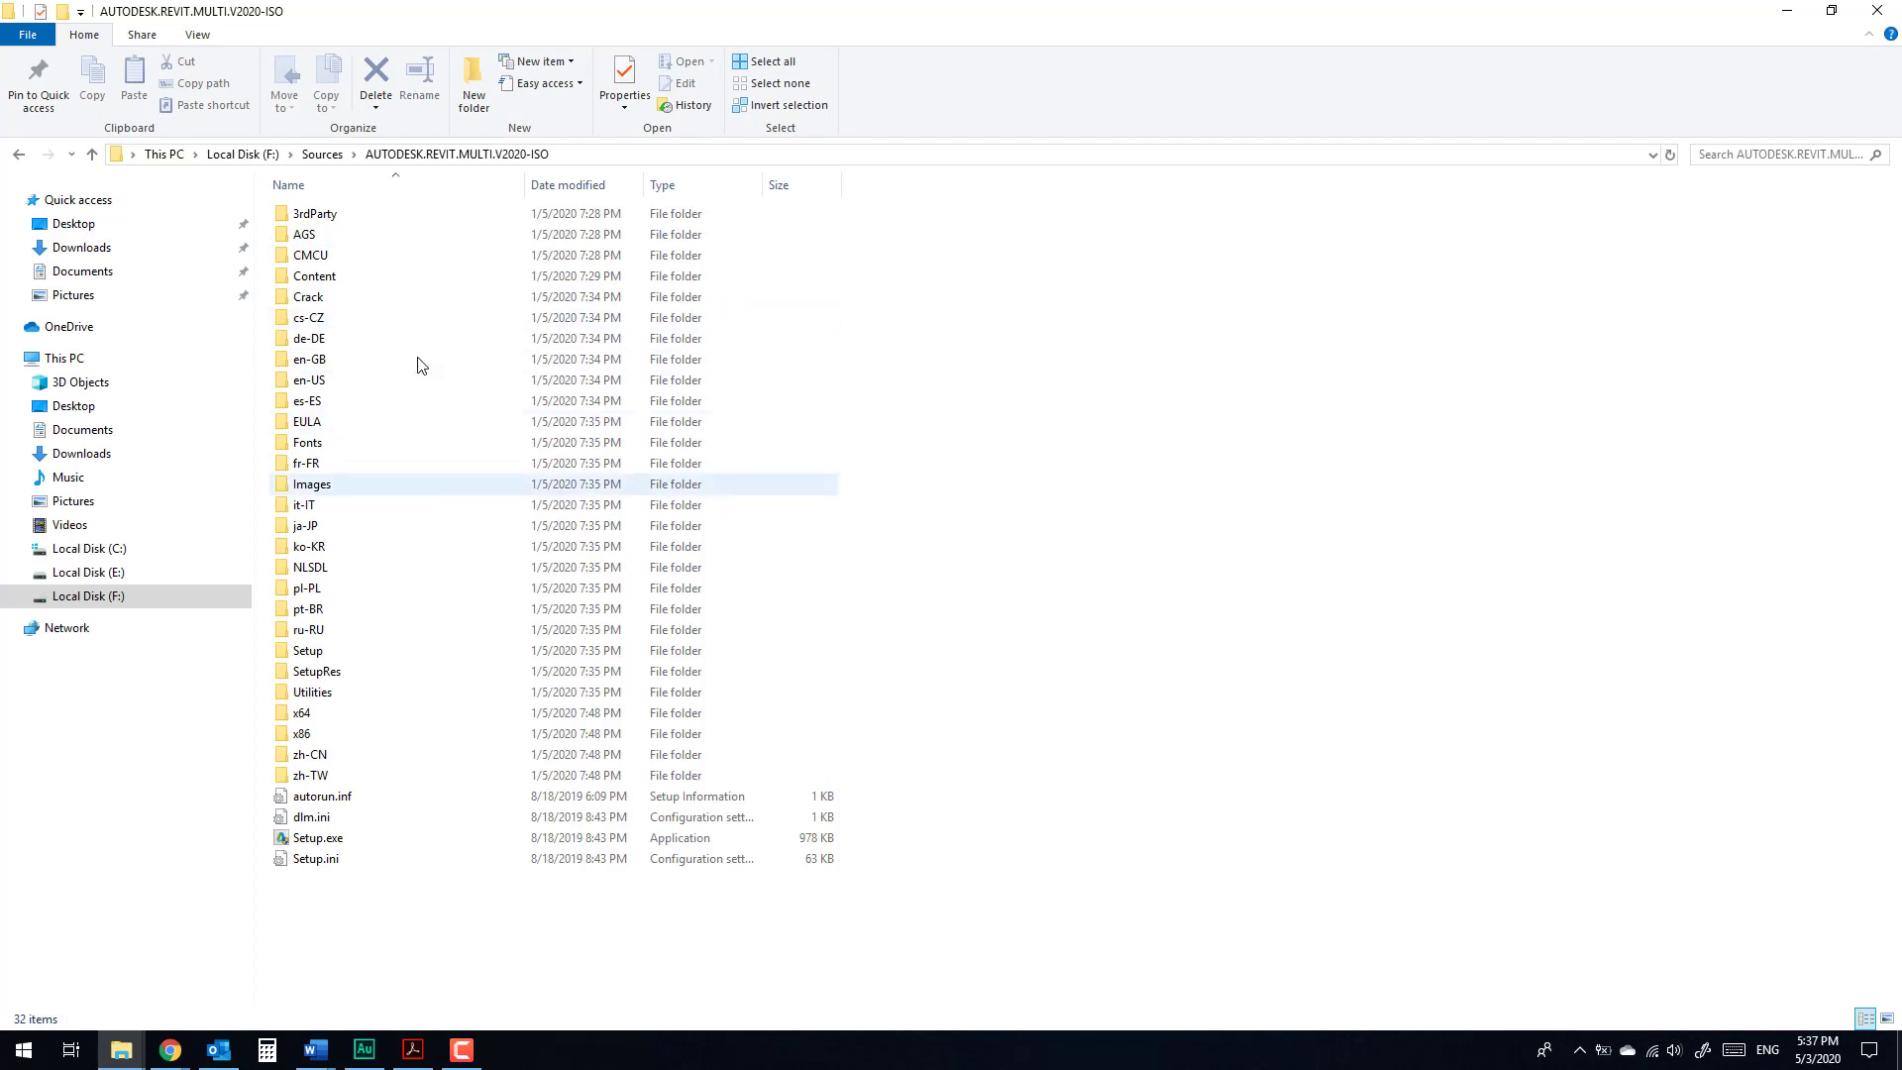
{"action": "left_click", "coordinate": [302, 302]}
{"action": "double_click", "coordinate": [300, 299]}
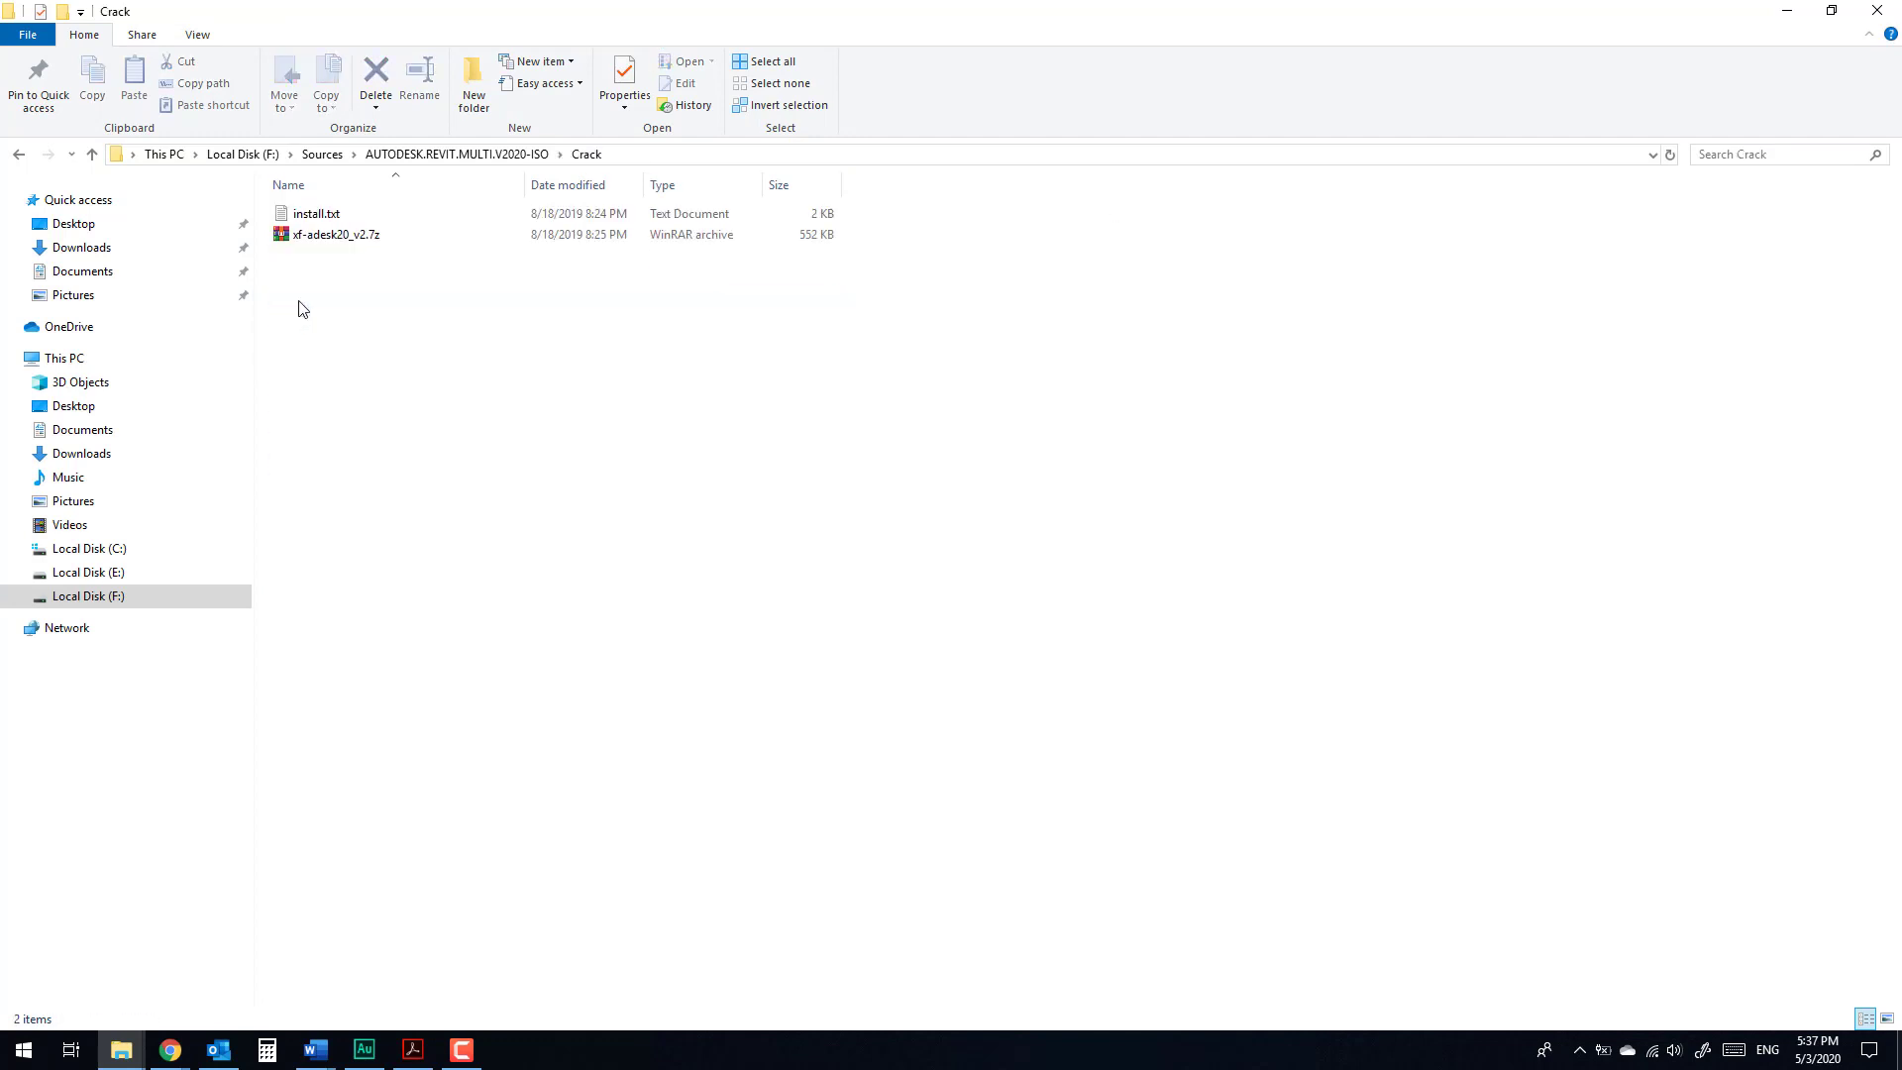
{"action": "left_click", "coordinate": [322, 240]}
{"action": "right_click", "coordinate": [322, 241]}
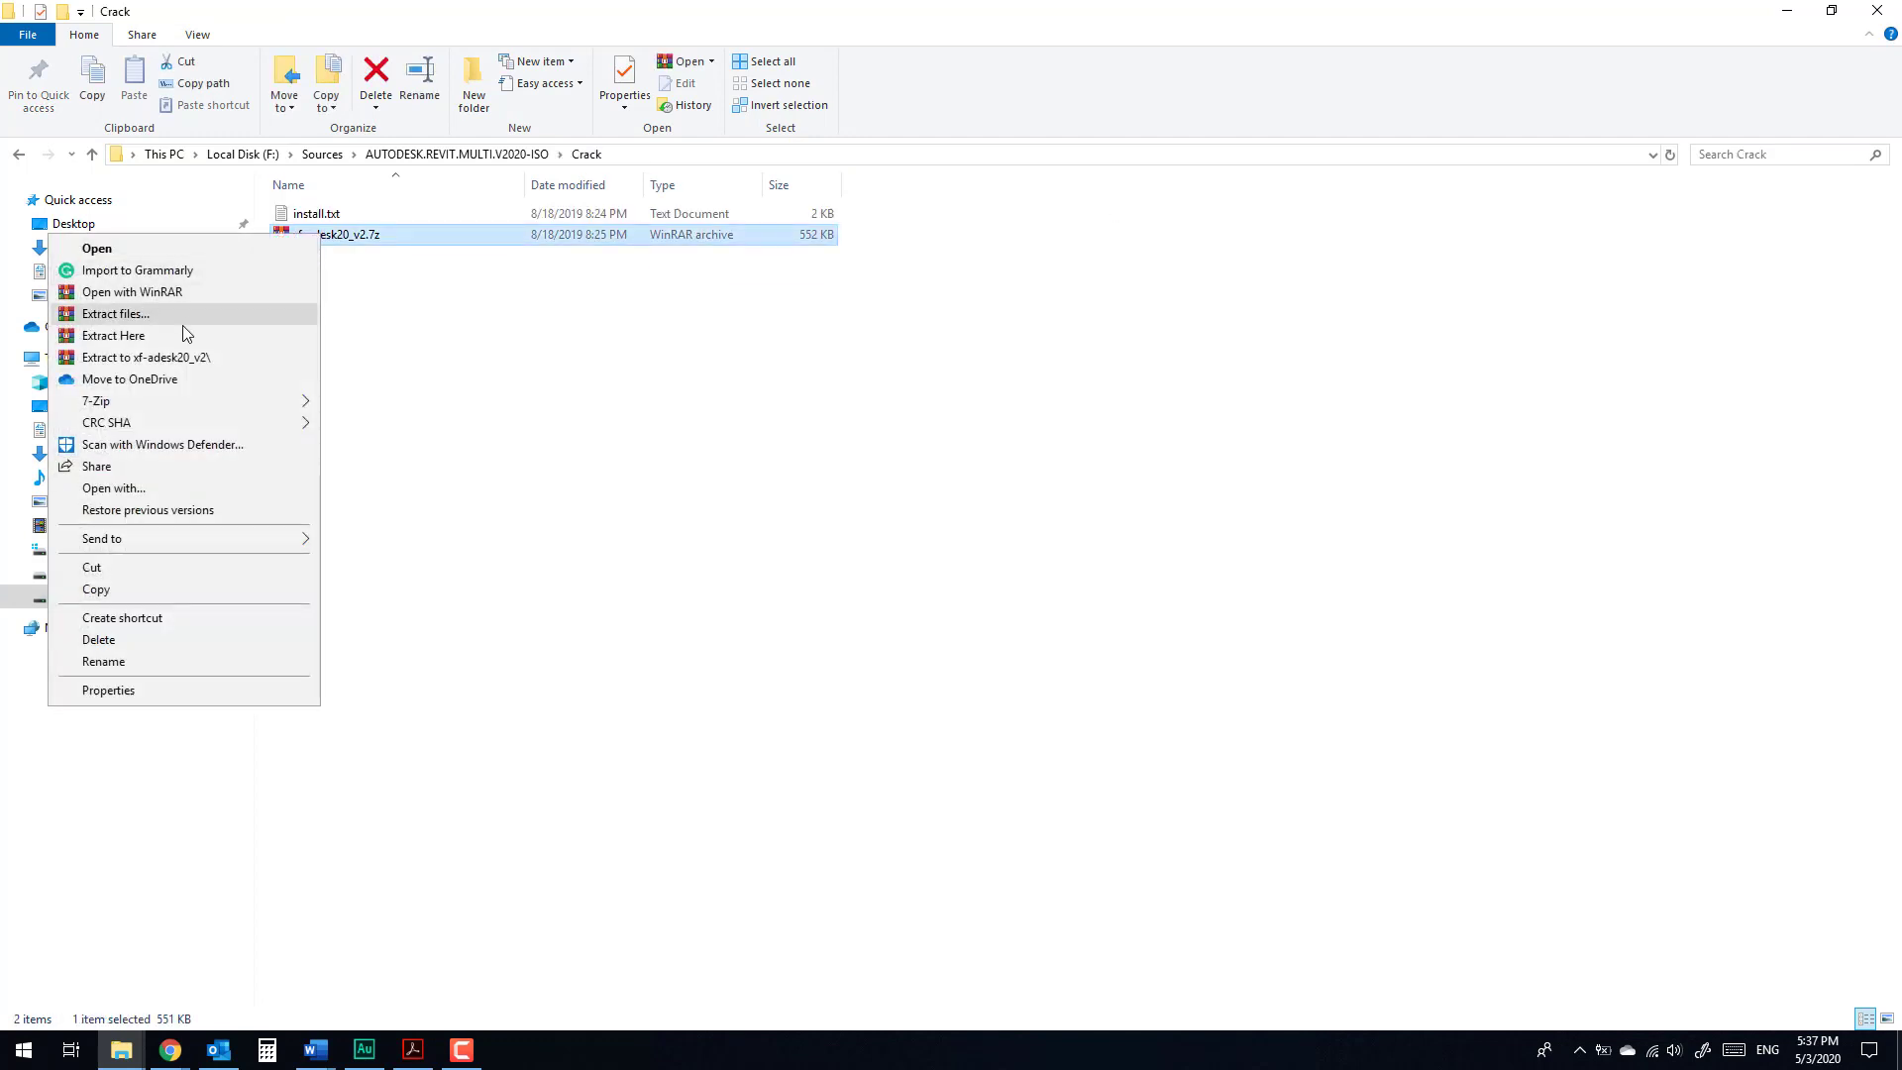
{"action": "left_click", "coordinate": [177, 359]}
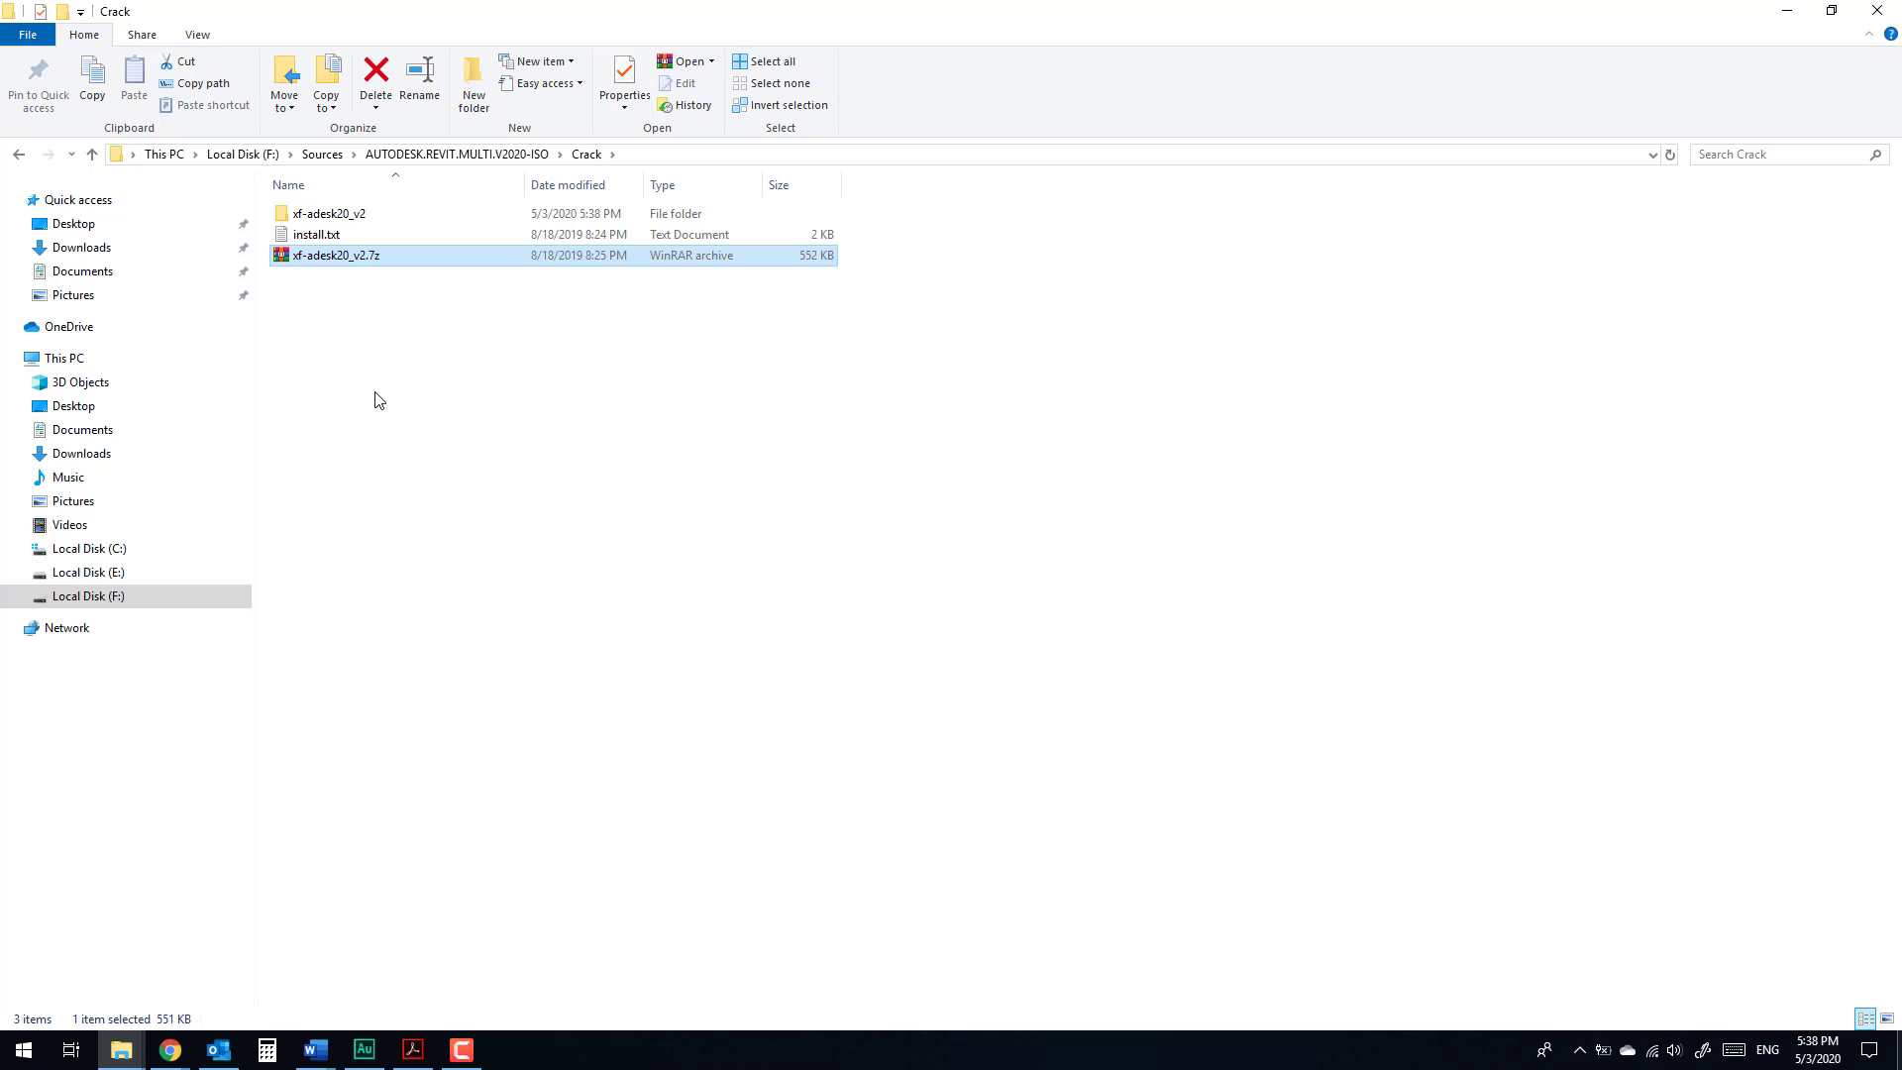
{"action": "double_click", "coordinate": [342, 216]}
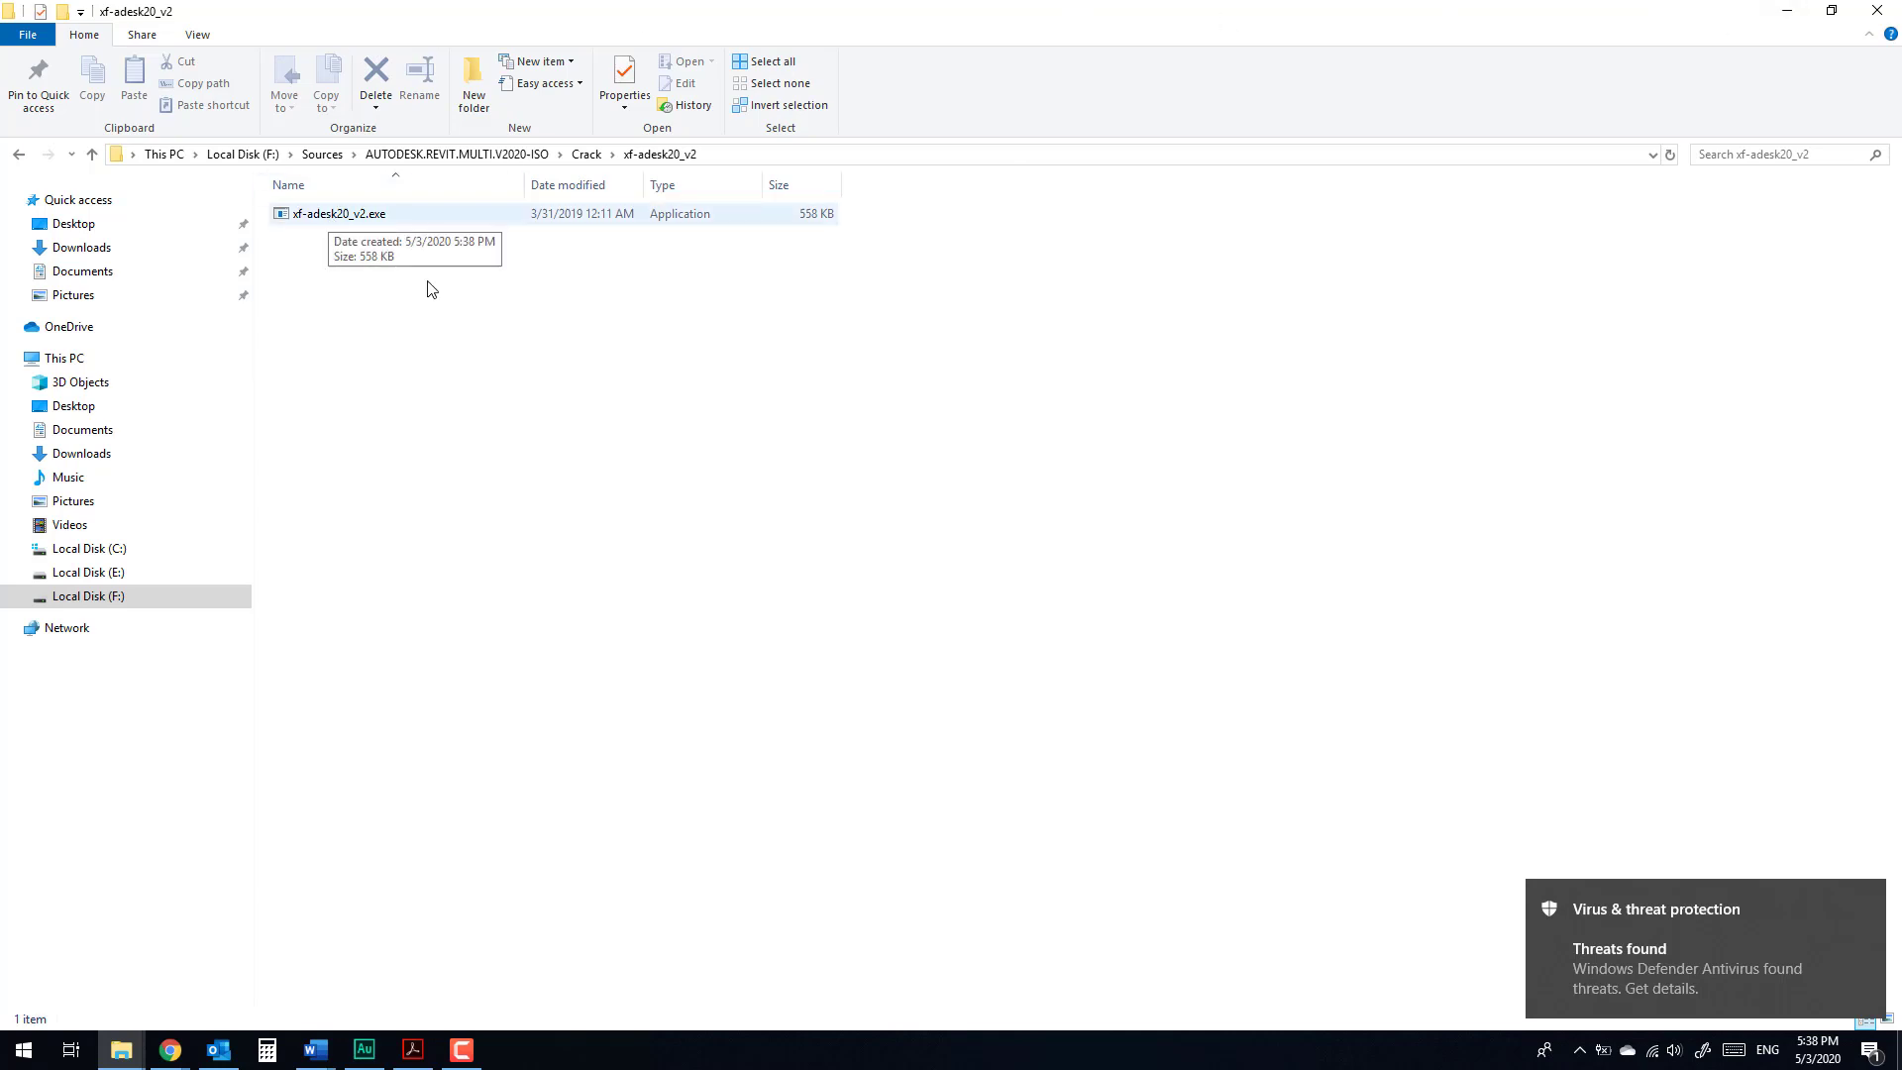
Step: Turn off Real-time protection in the Windows Security virus and threat protection settings and minimize the window
{"action": "left_click", "coordinate": [1868, 897]}
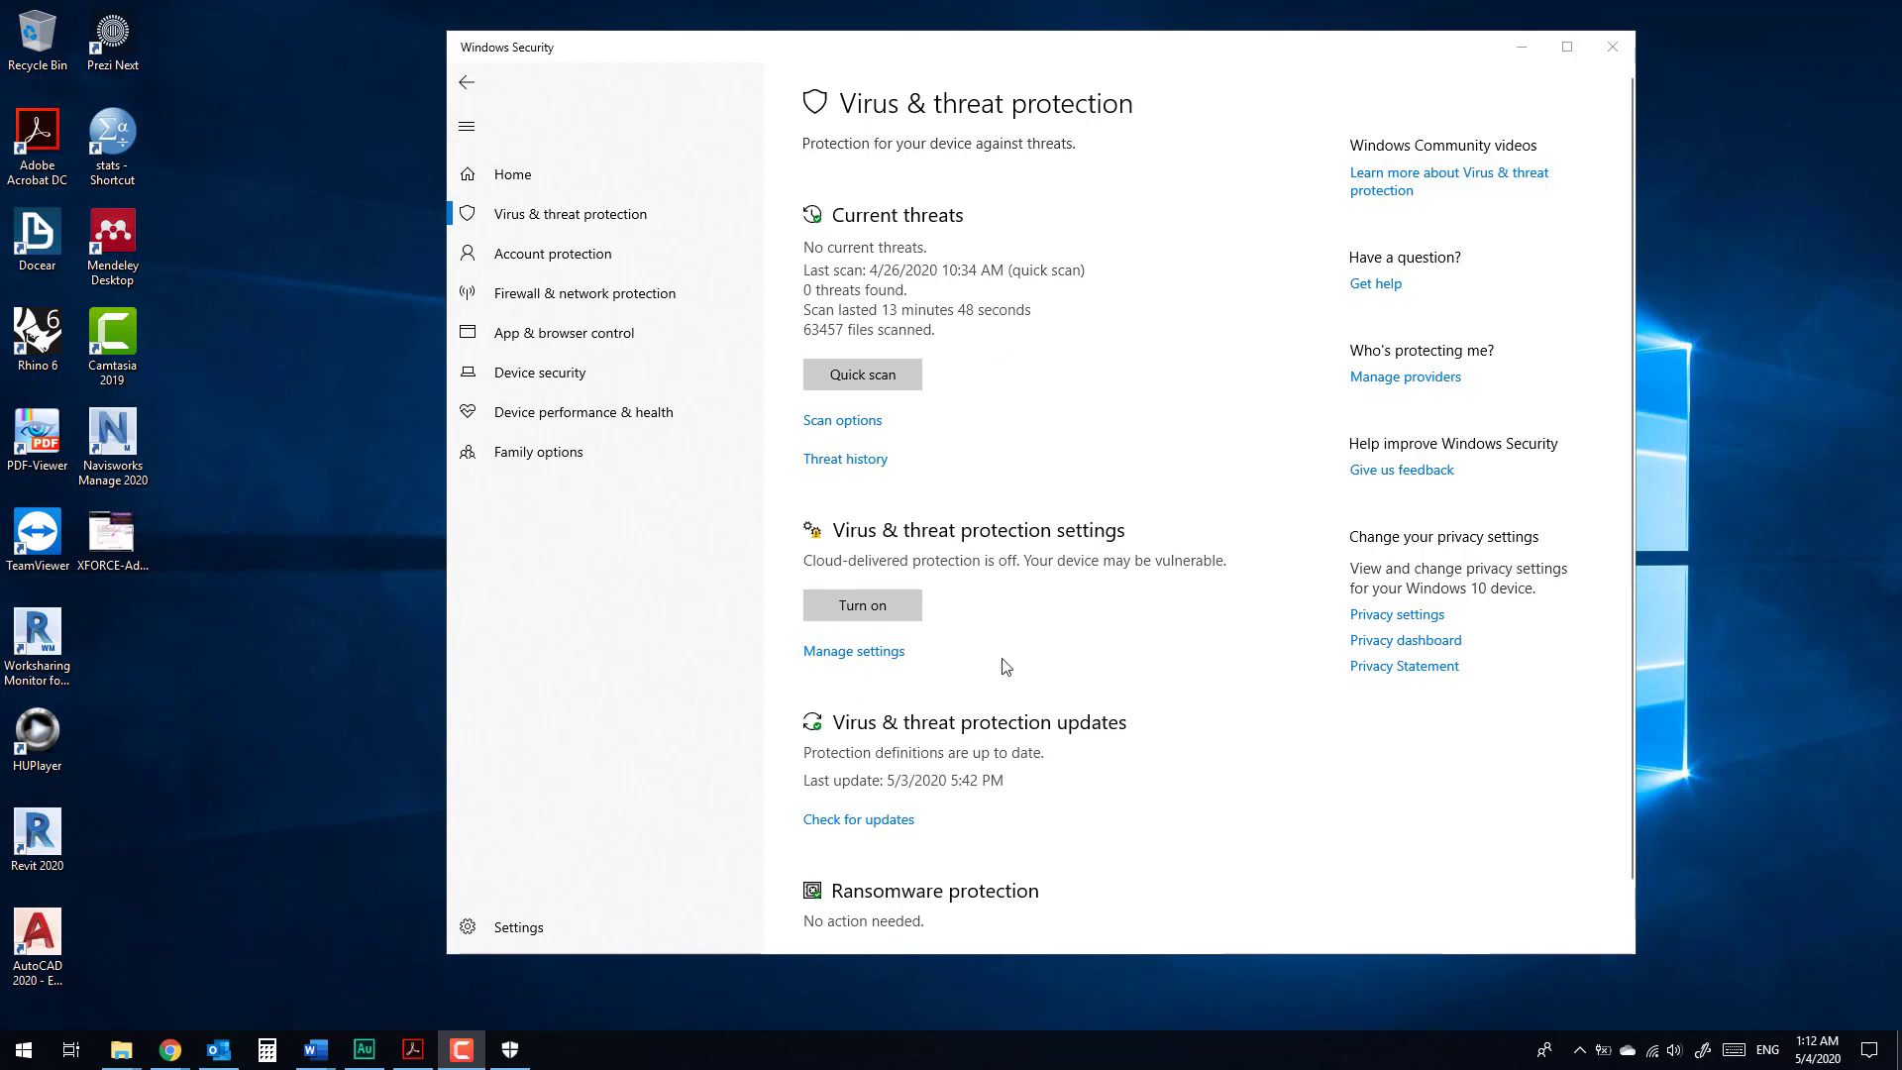
{"action": "left_click", "coordinate": [866, 654]}
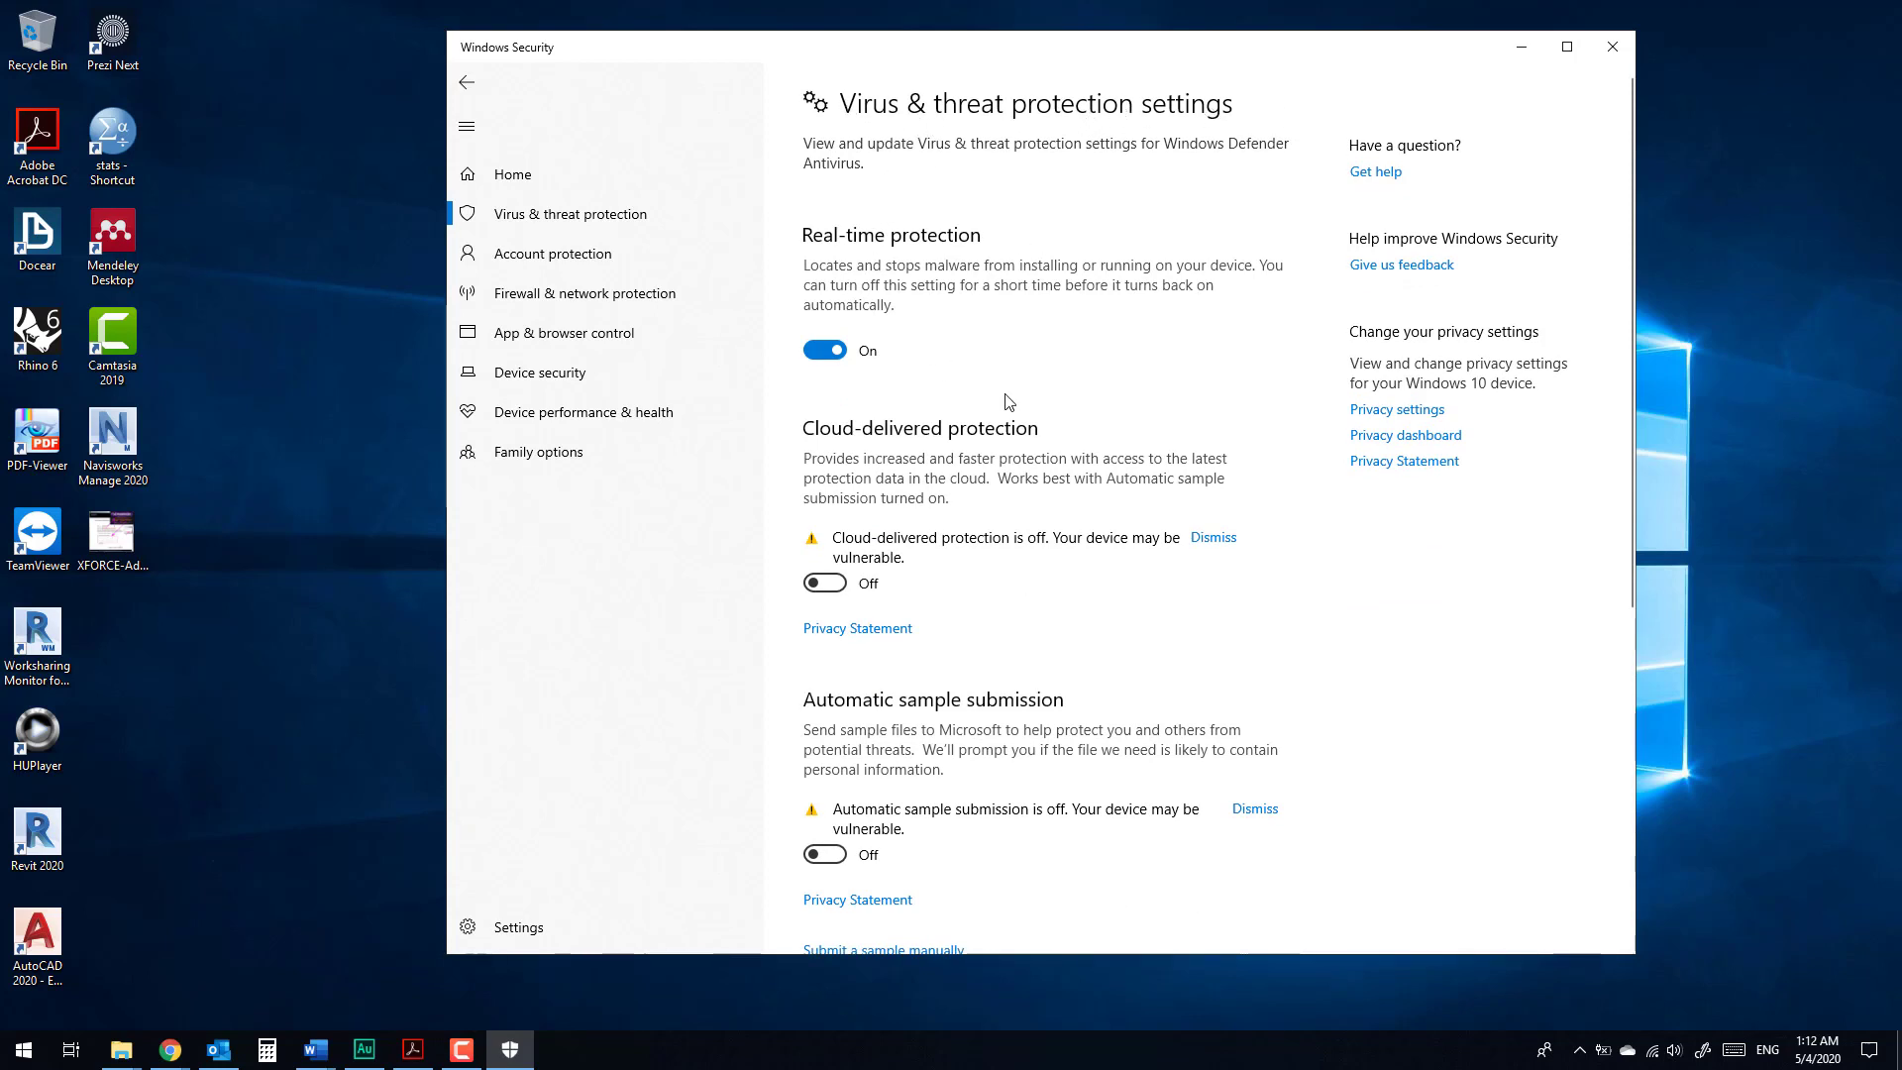
{"action": "left_click", "coordinate": [828, 349]}
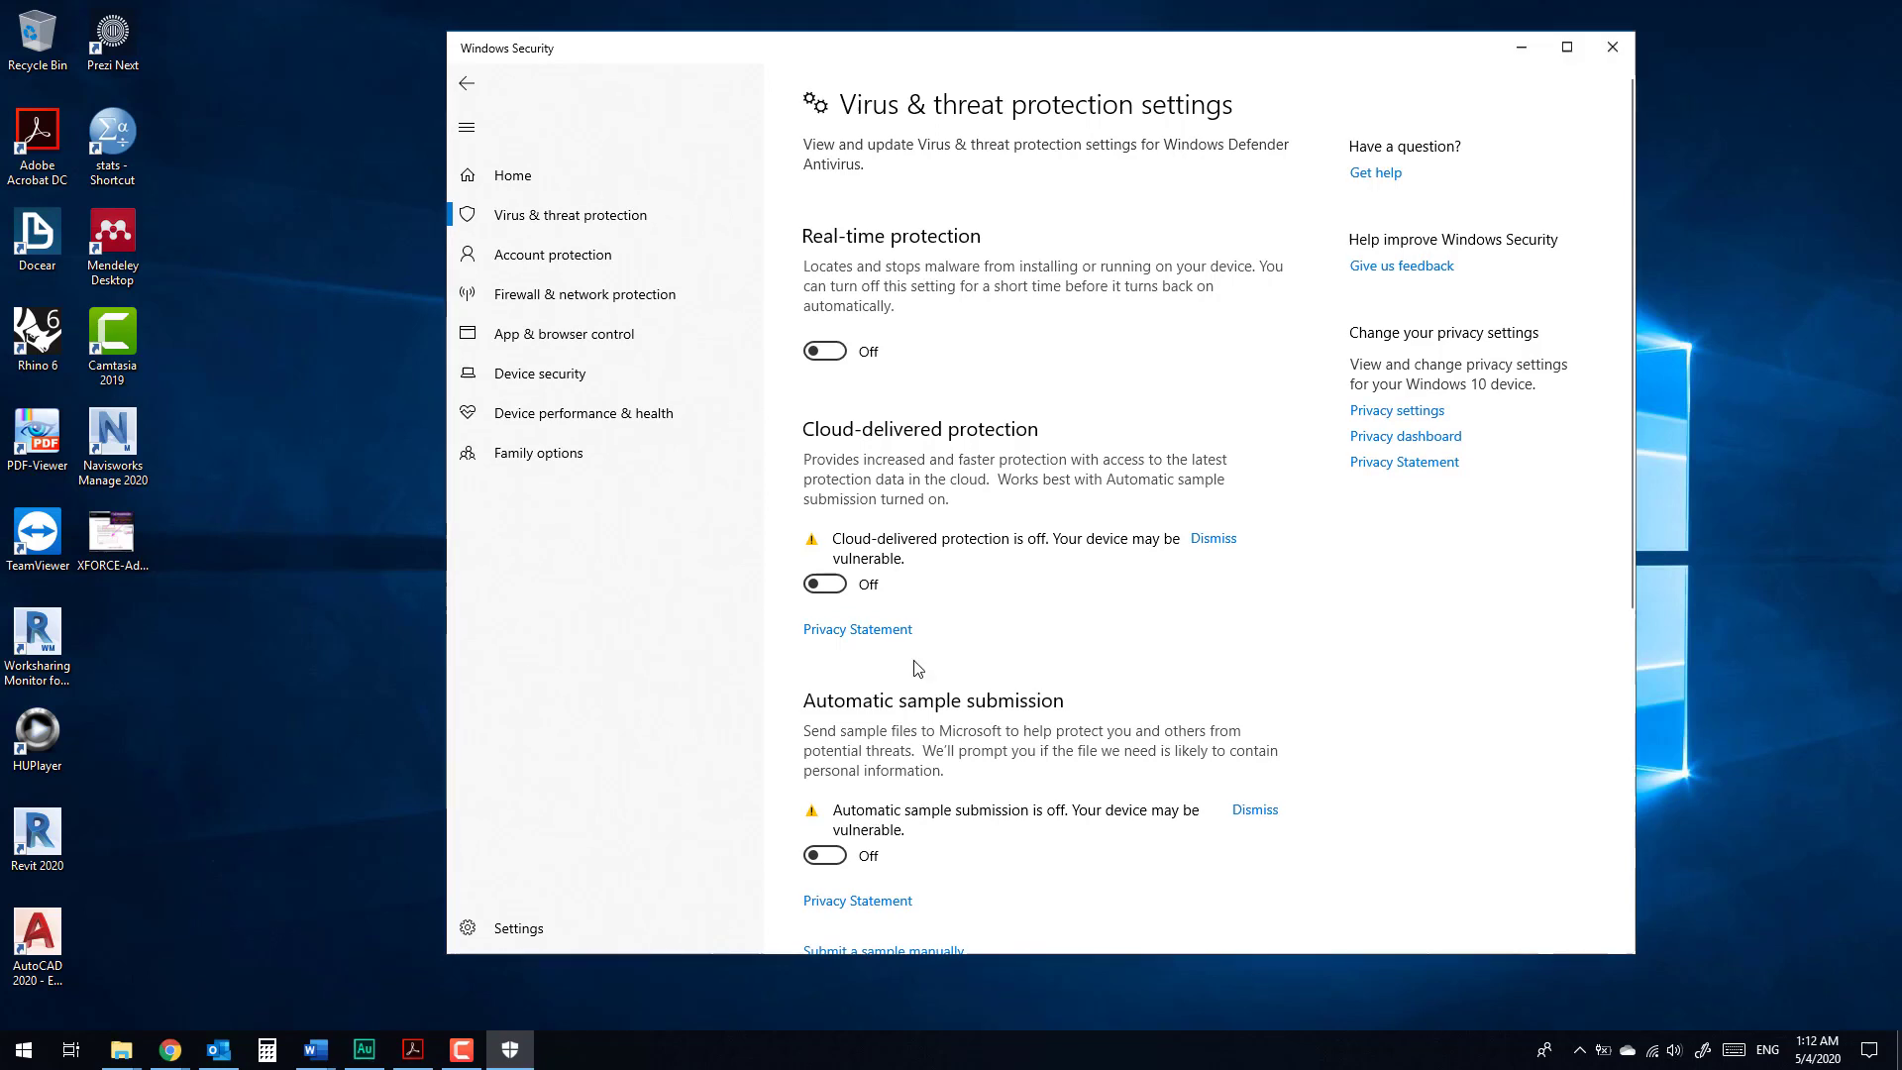
{"action": "left_click", "coordinate": [1519, 50]}
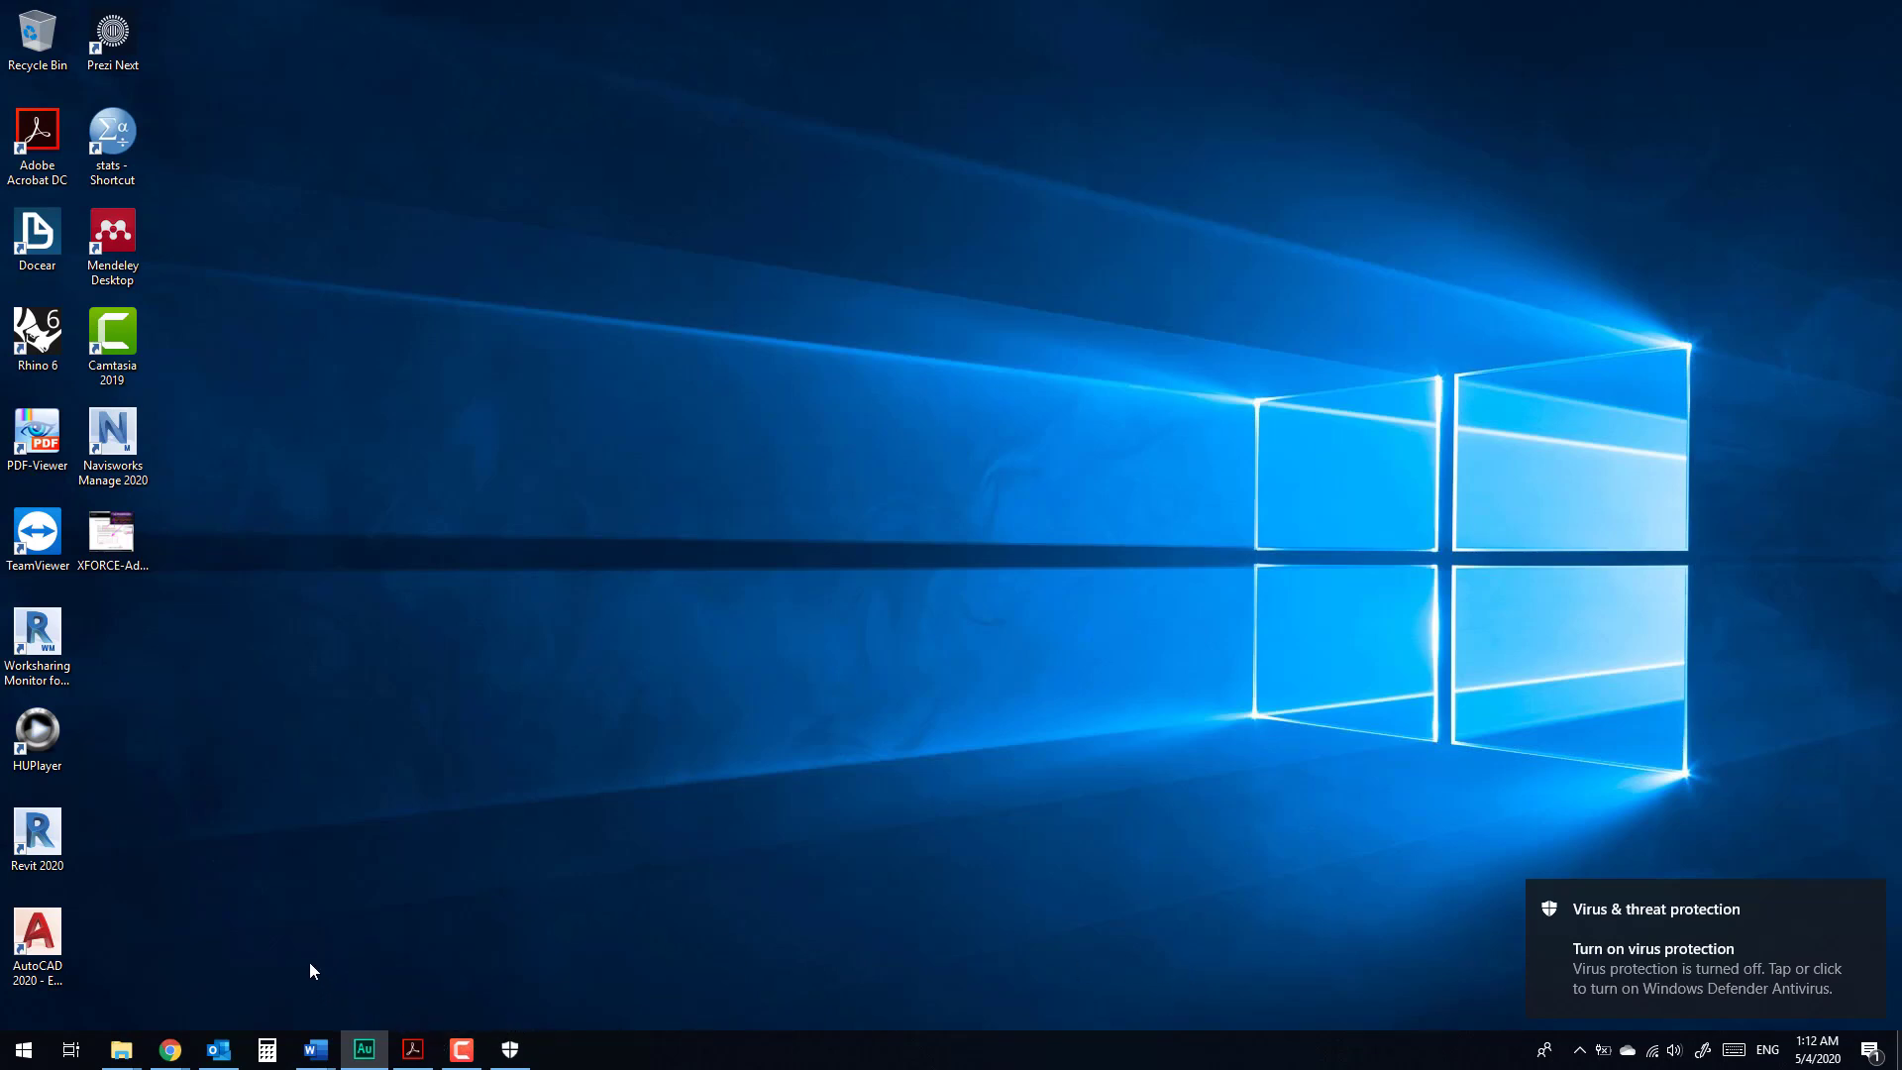
Step: Return to the Crack folder in File Explorer, extract xf-adesk20_v2.7z again to its subfolder, and open the xf-adesk20_v2 folder
{"action": "left_click", "coordinate": [409, 1050]}
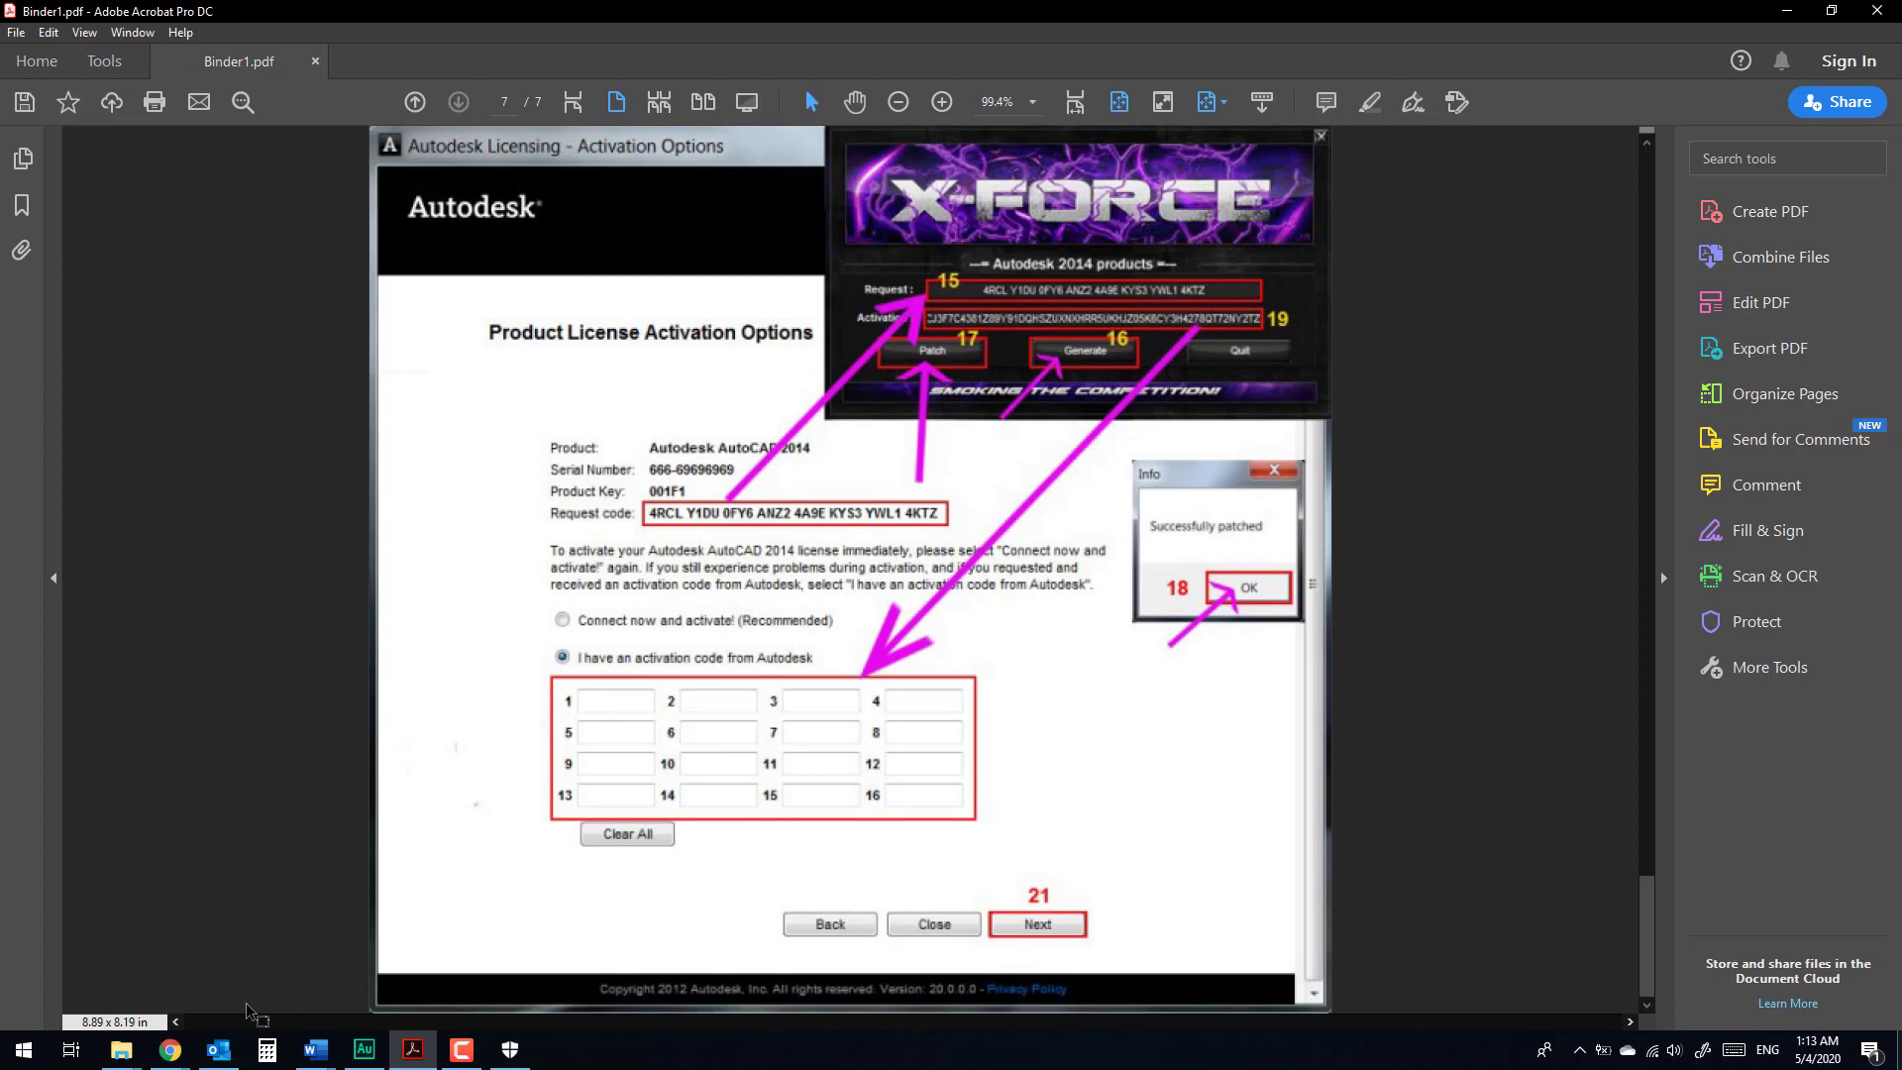
{"action": "left_click", "coordinate": [117, 1054]}
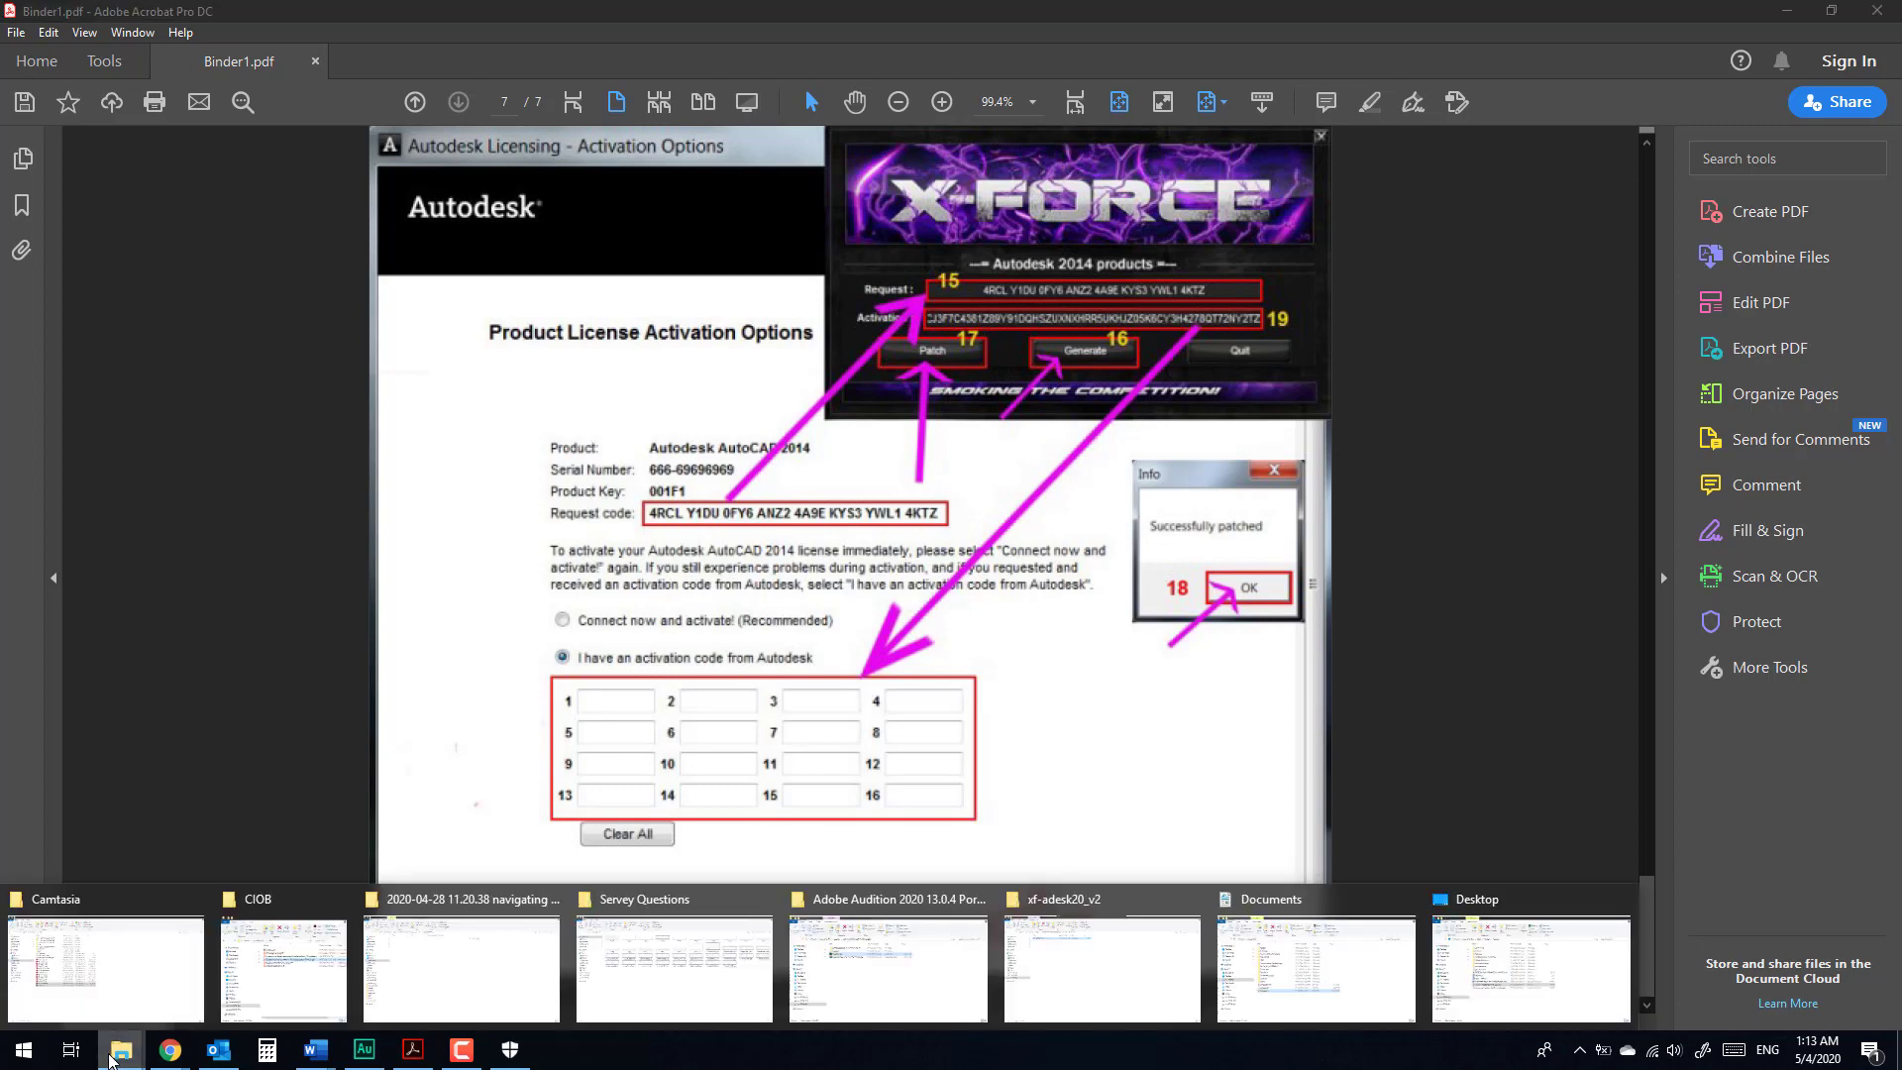
{"action": "left_click", "coordinate": [1102, 966]}
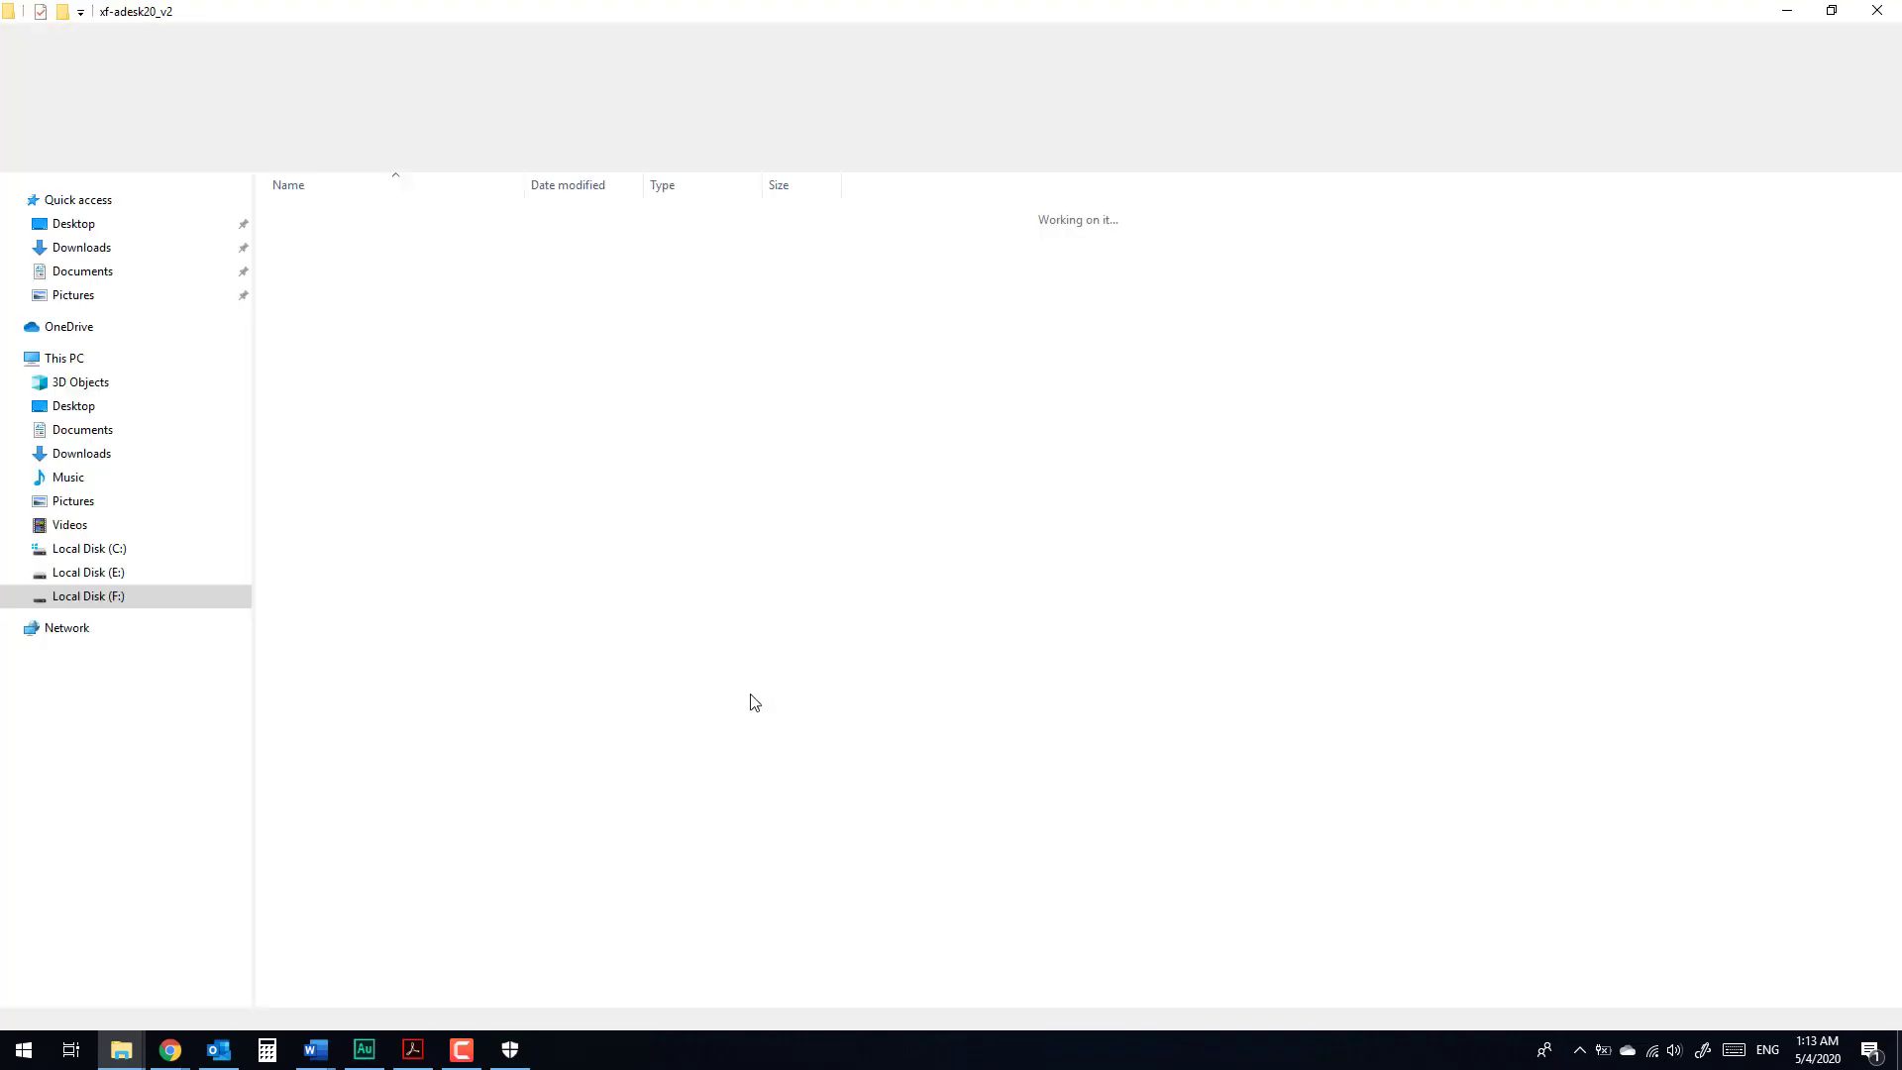
{"action": "left_click", "coordinate": [587, 154]}
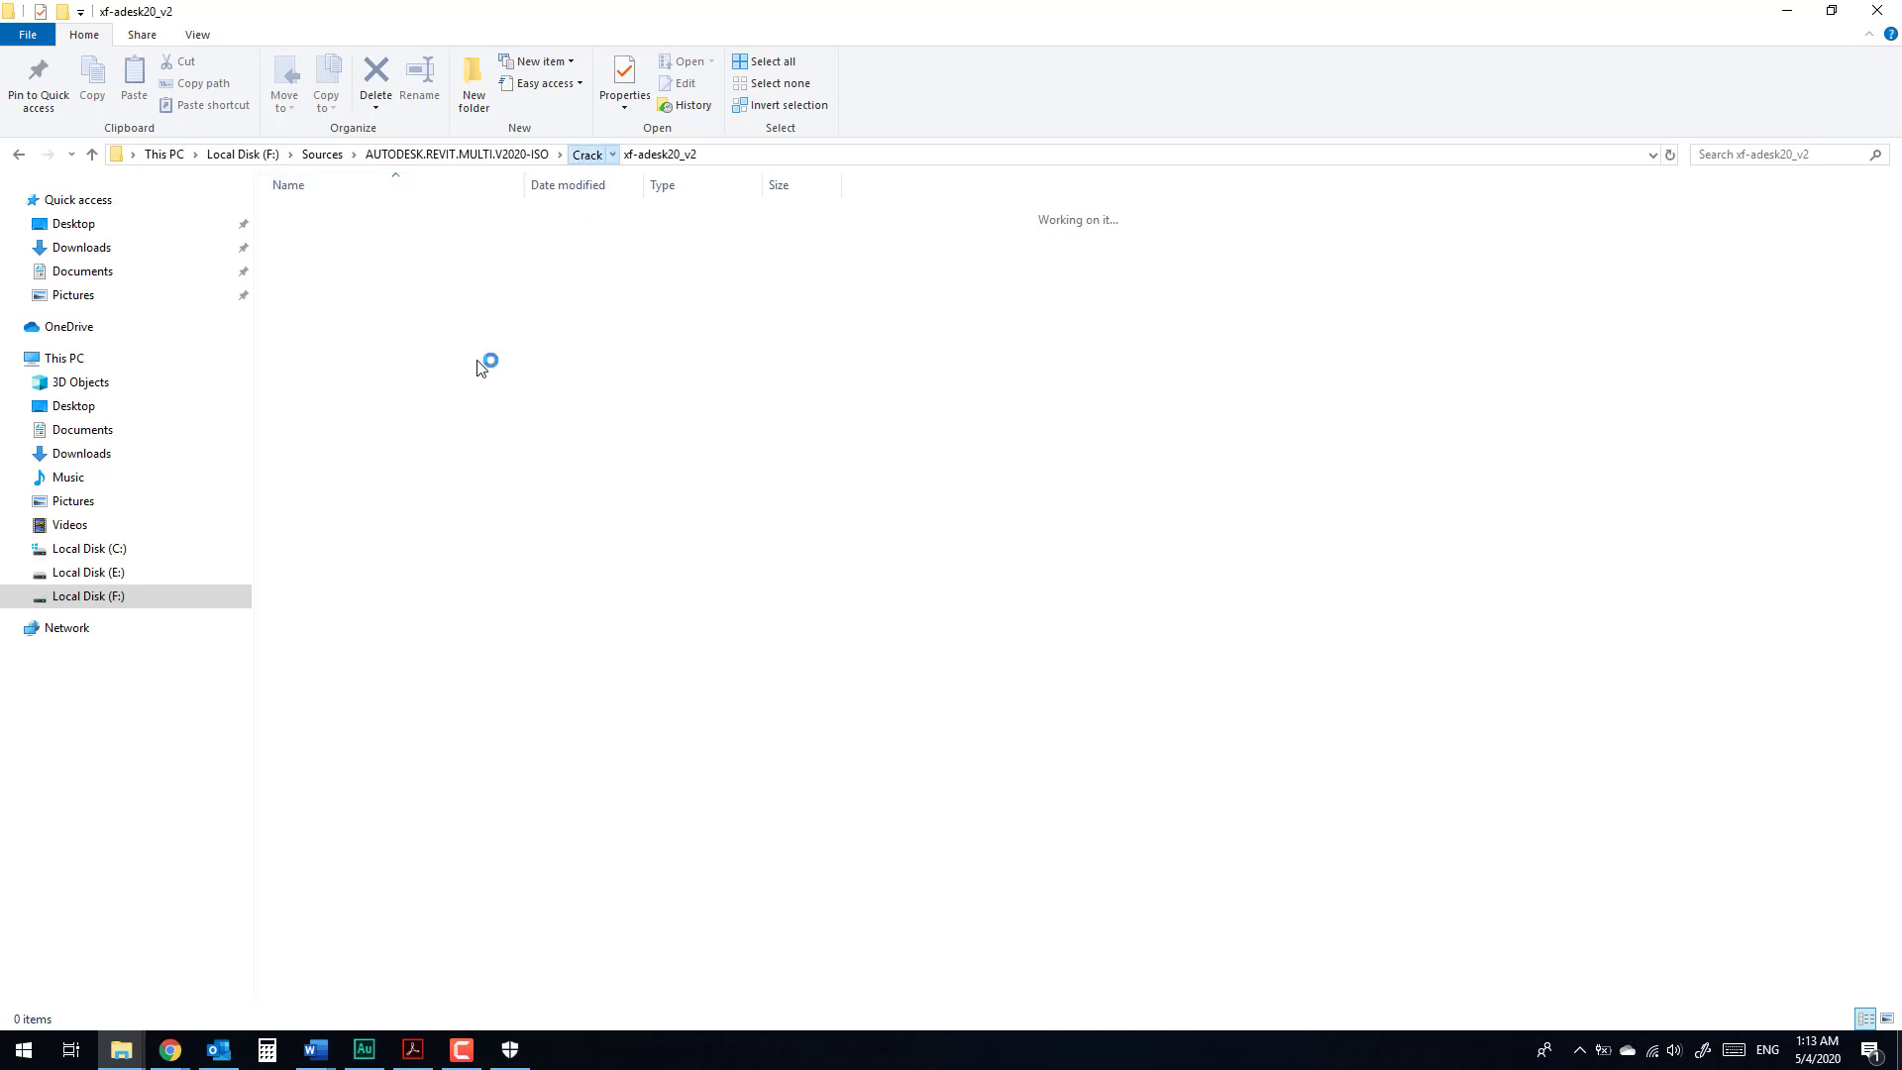
{"action": "left_click", "coordinate": [357, 257]}
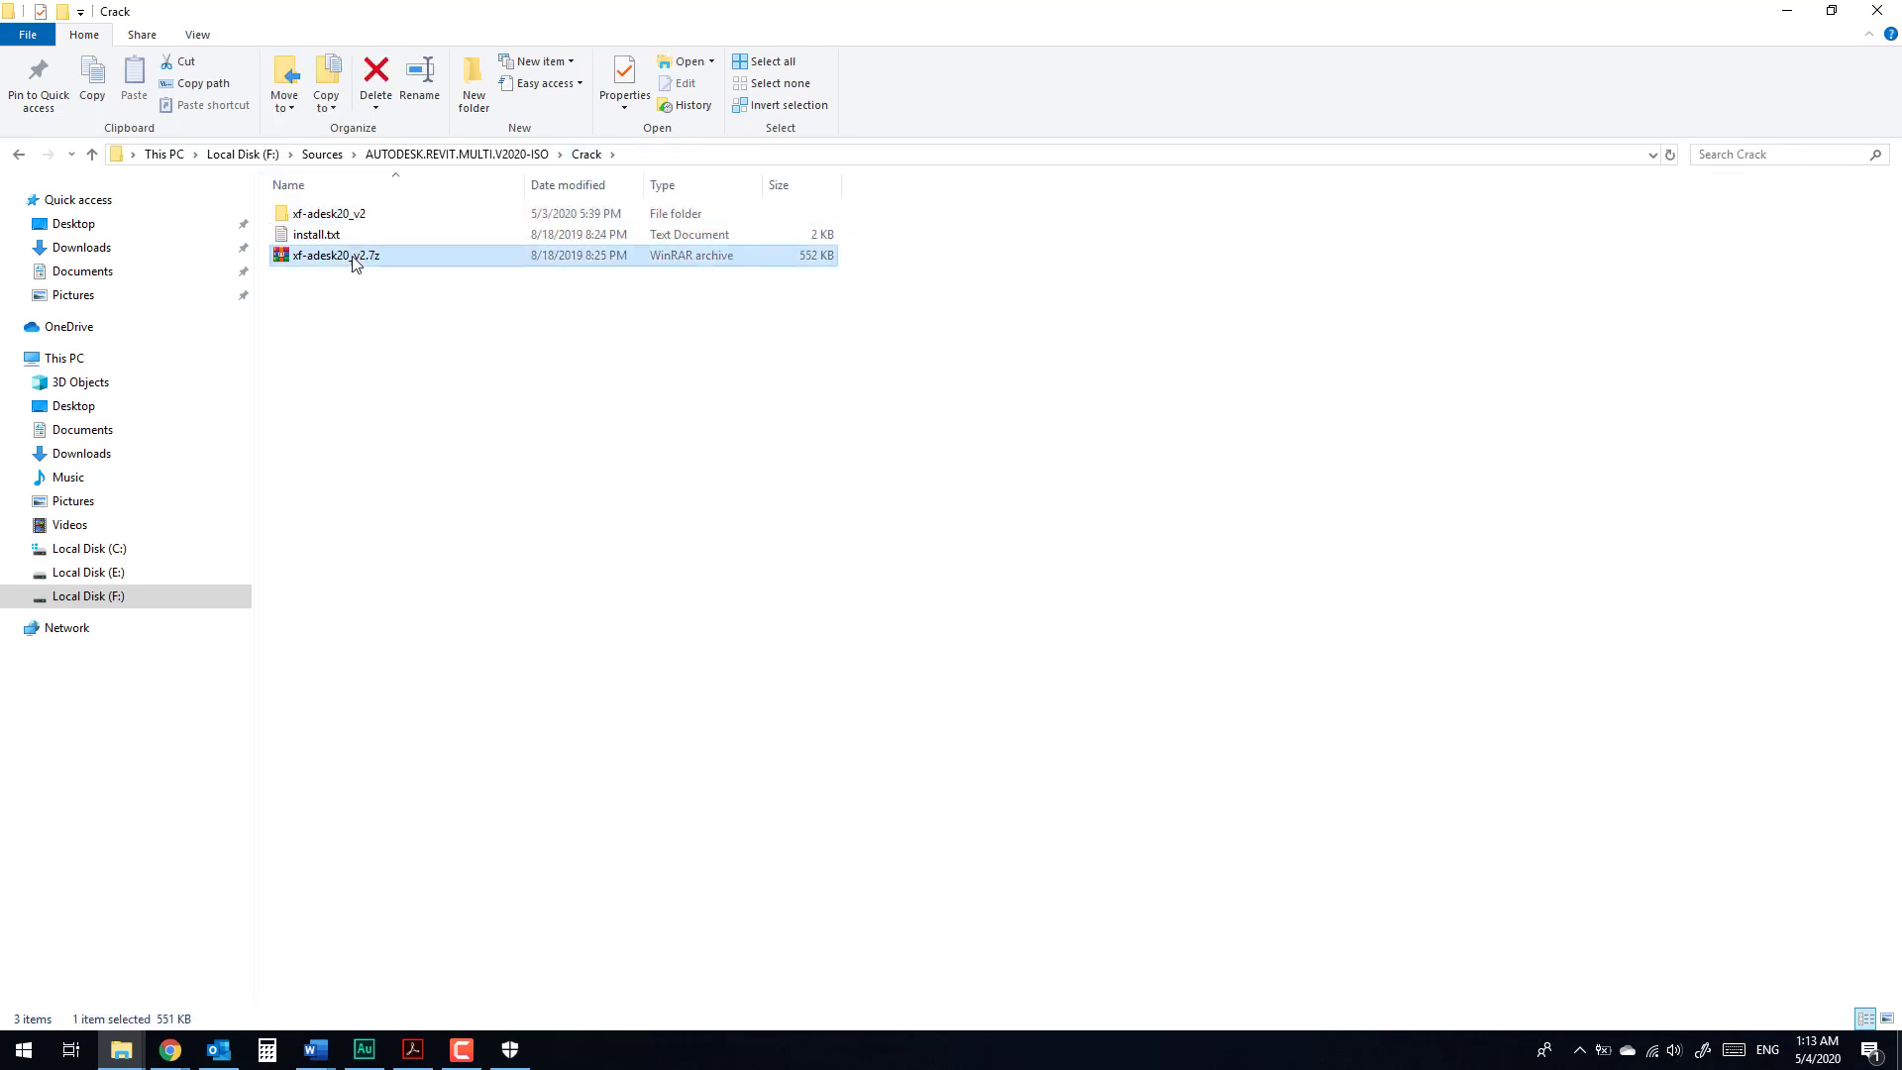
{"action": "right_click", "coordinate": [357, 256]}
{"action": "left_click", "coordinate": [253, 379]}
{"action": "double_click", "coordinate": [348, 215]}
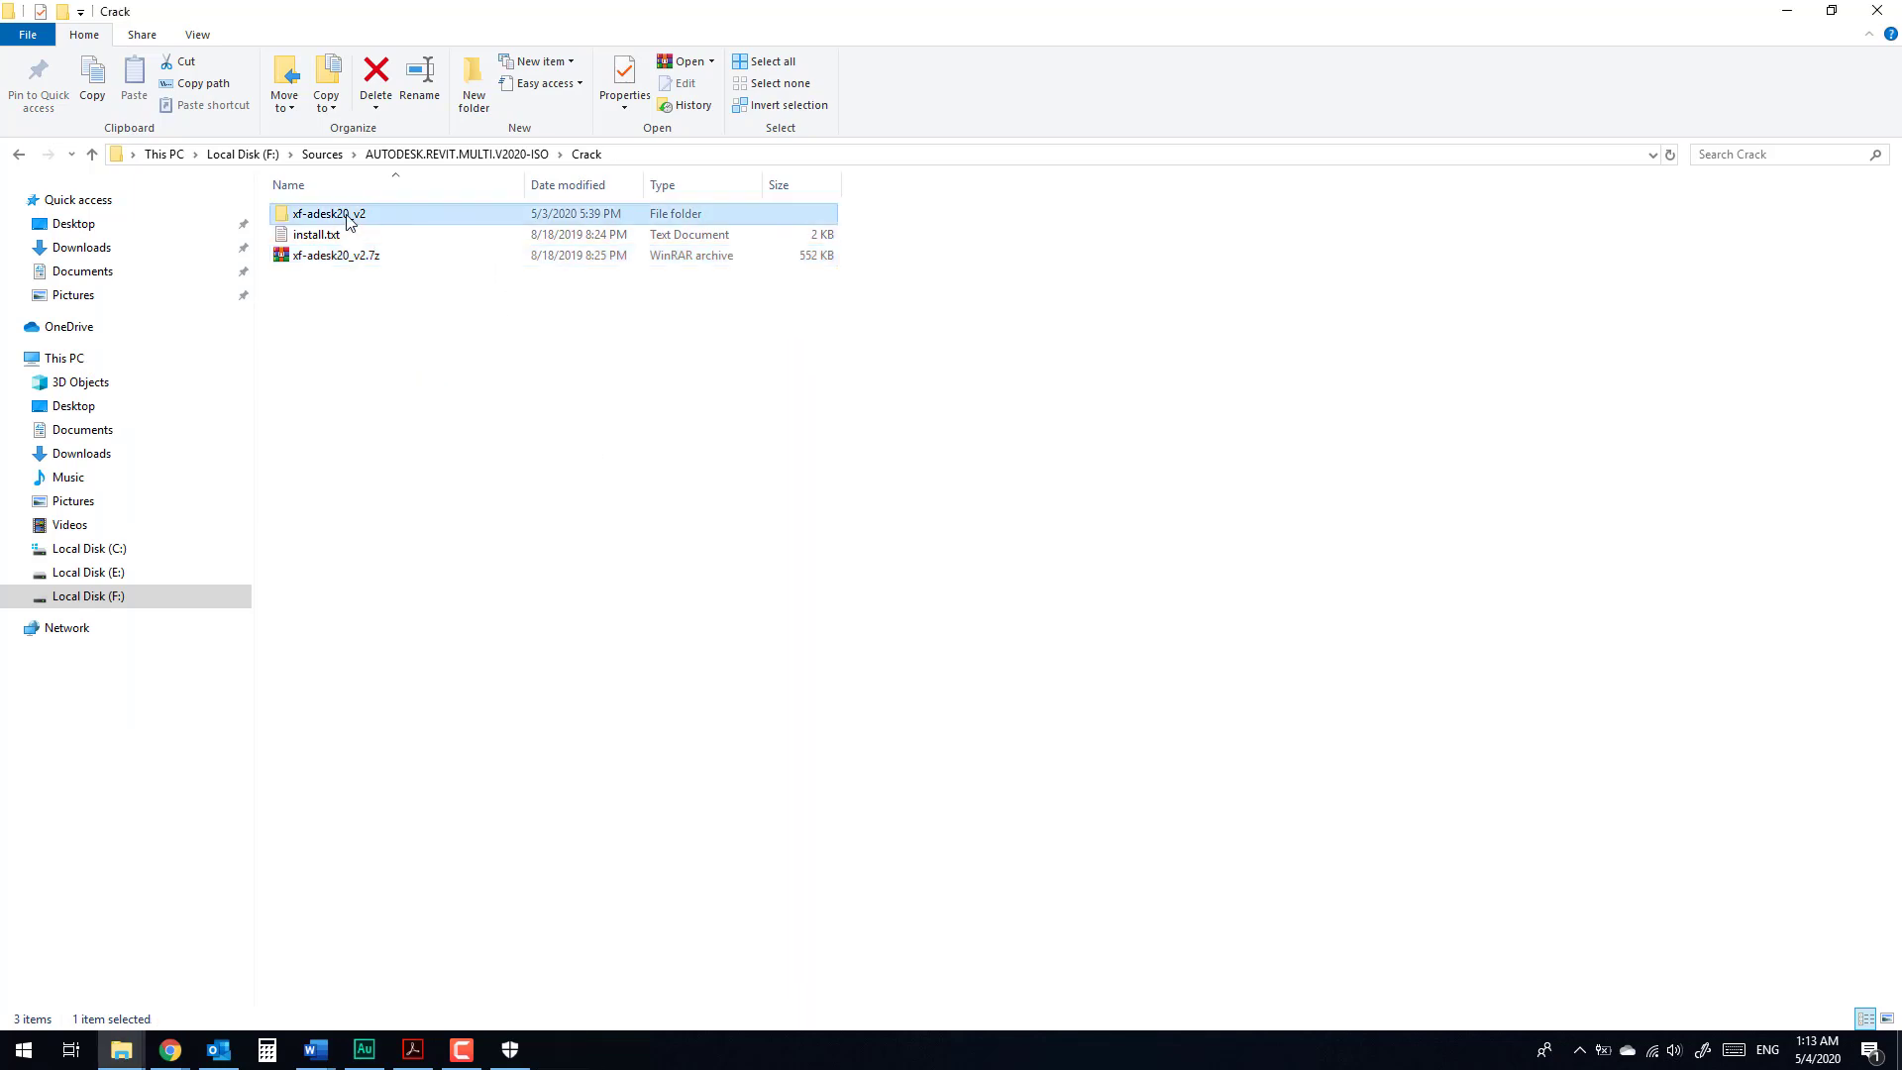
Step: Run the X-Force keygen xf-adesk20_v2.exe as administrator
{"action": "left_click", "coordinate": [353, 220]}
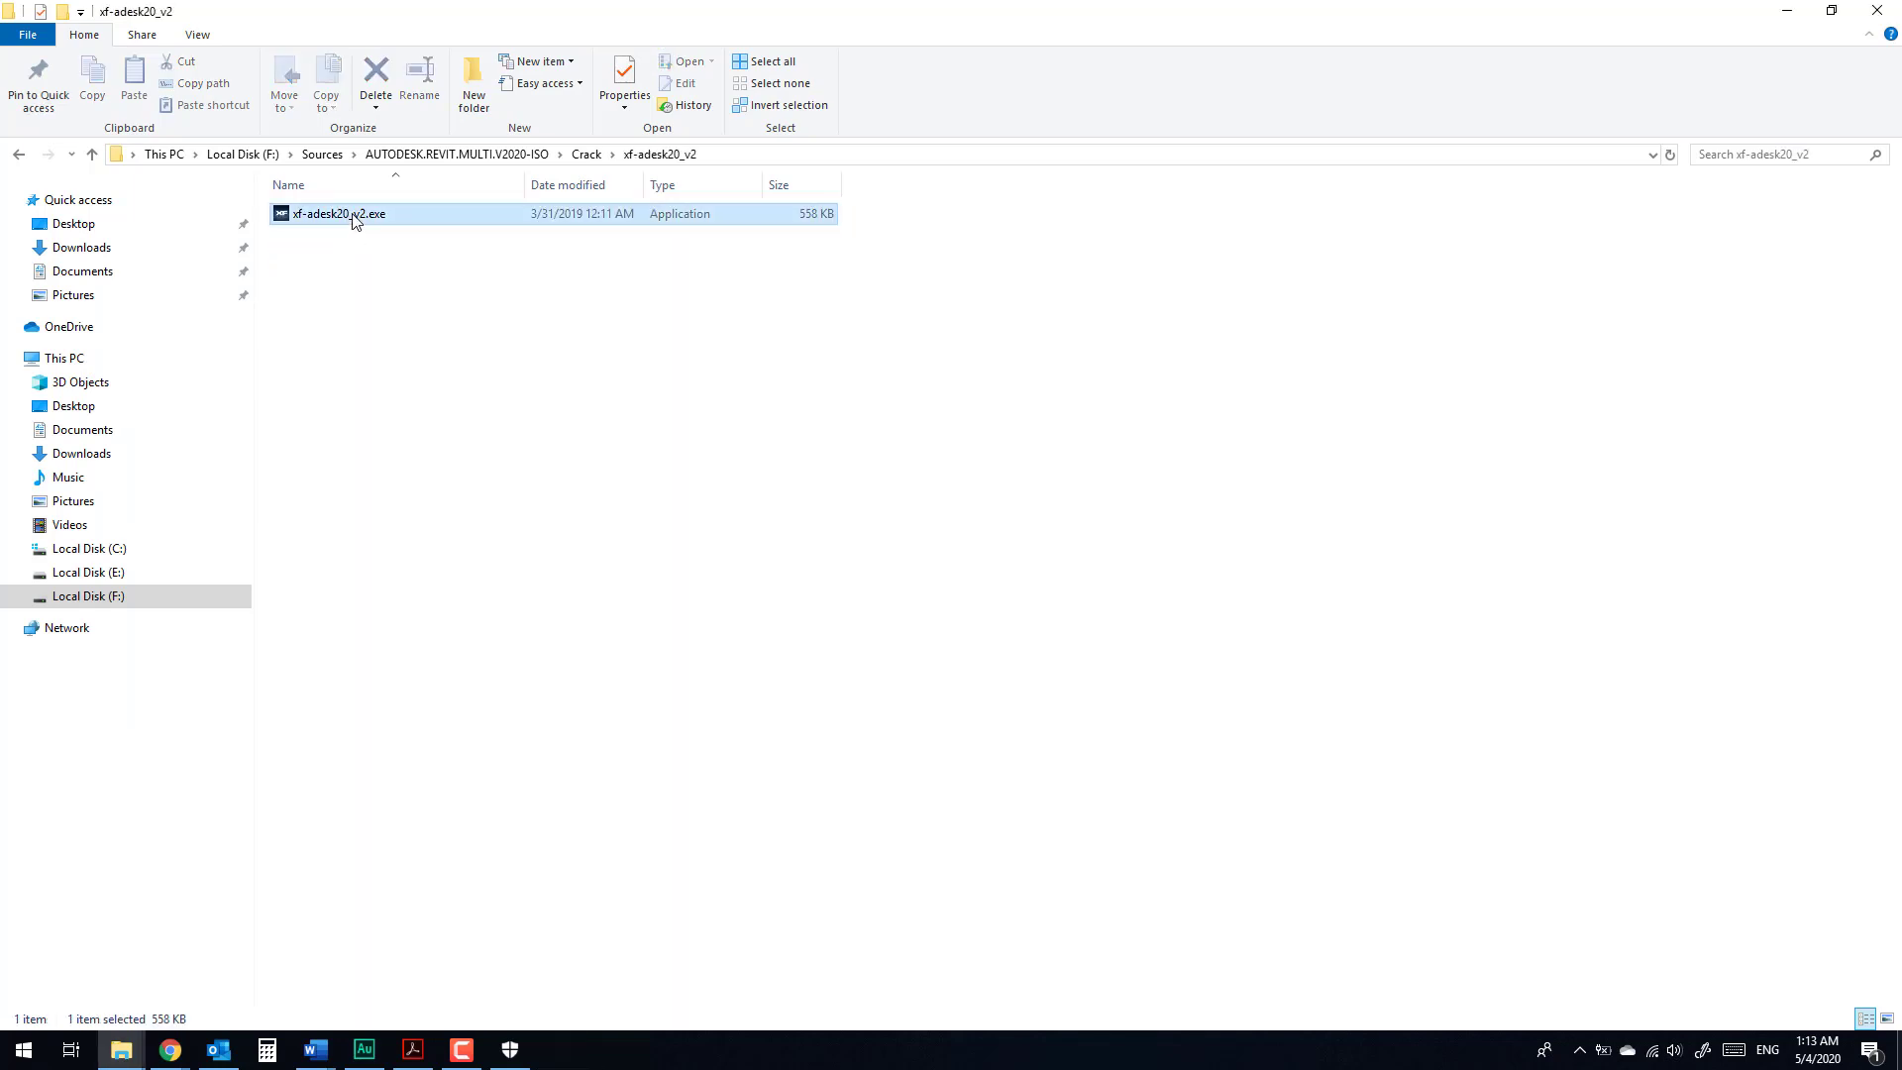
{"action": "right_click", "coordinate": [353, 218]}
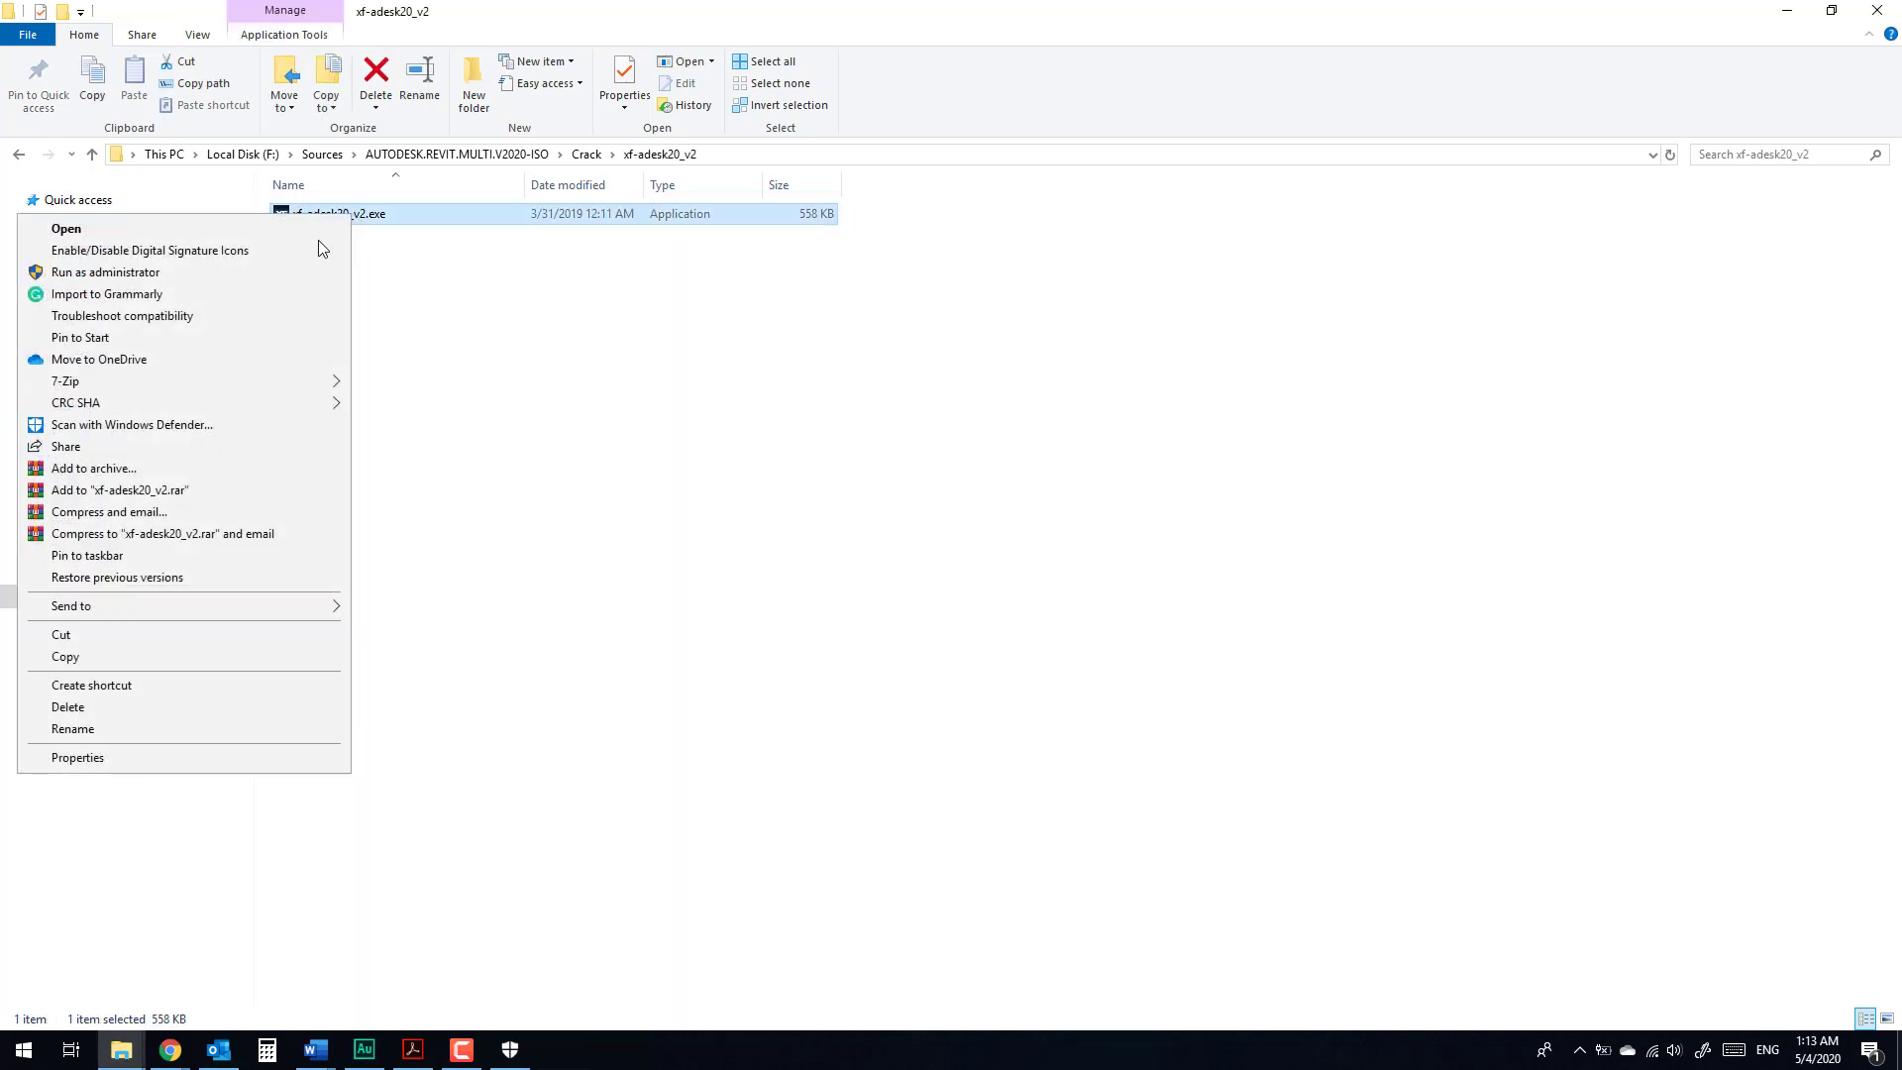
{"action": "left_click", "coordinate": [132, 273]}
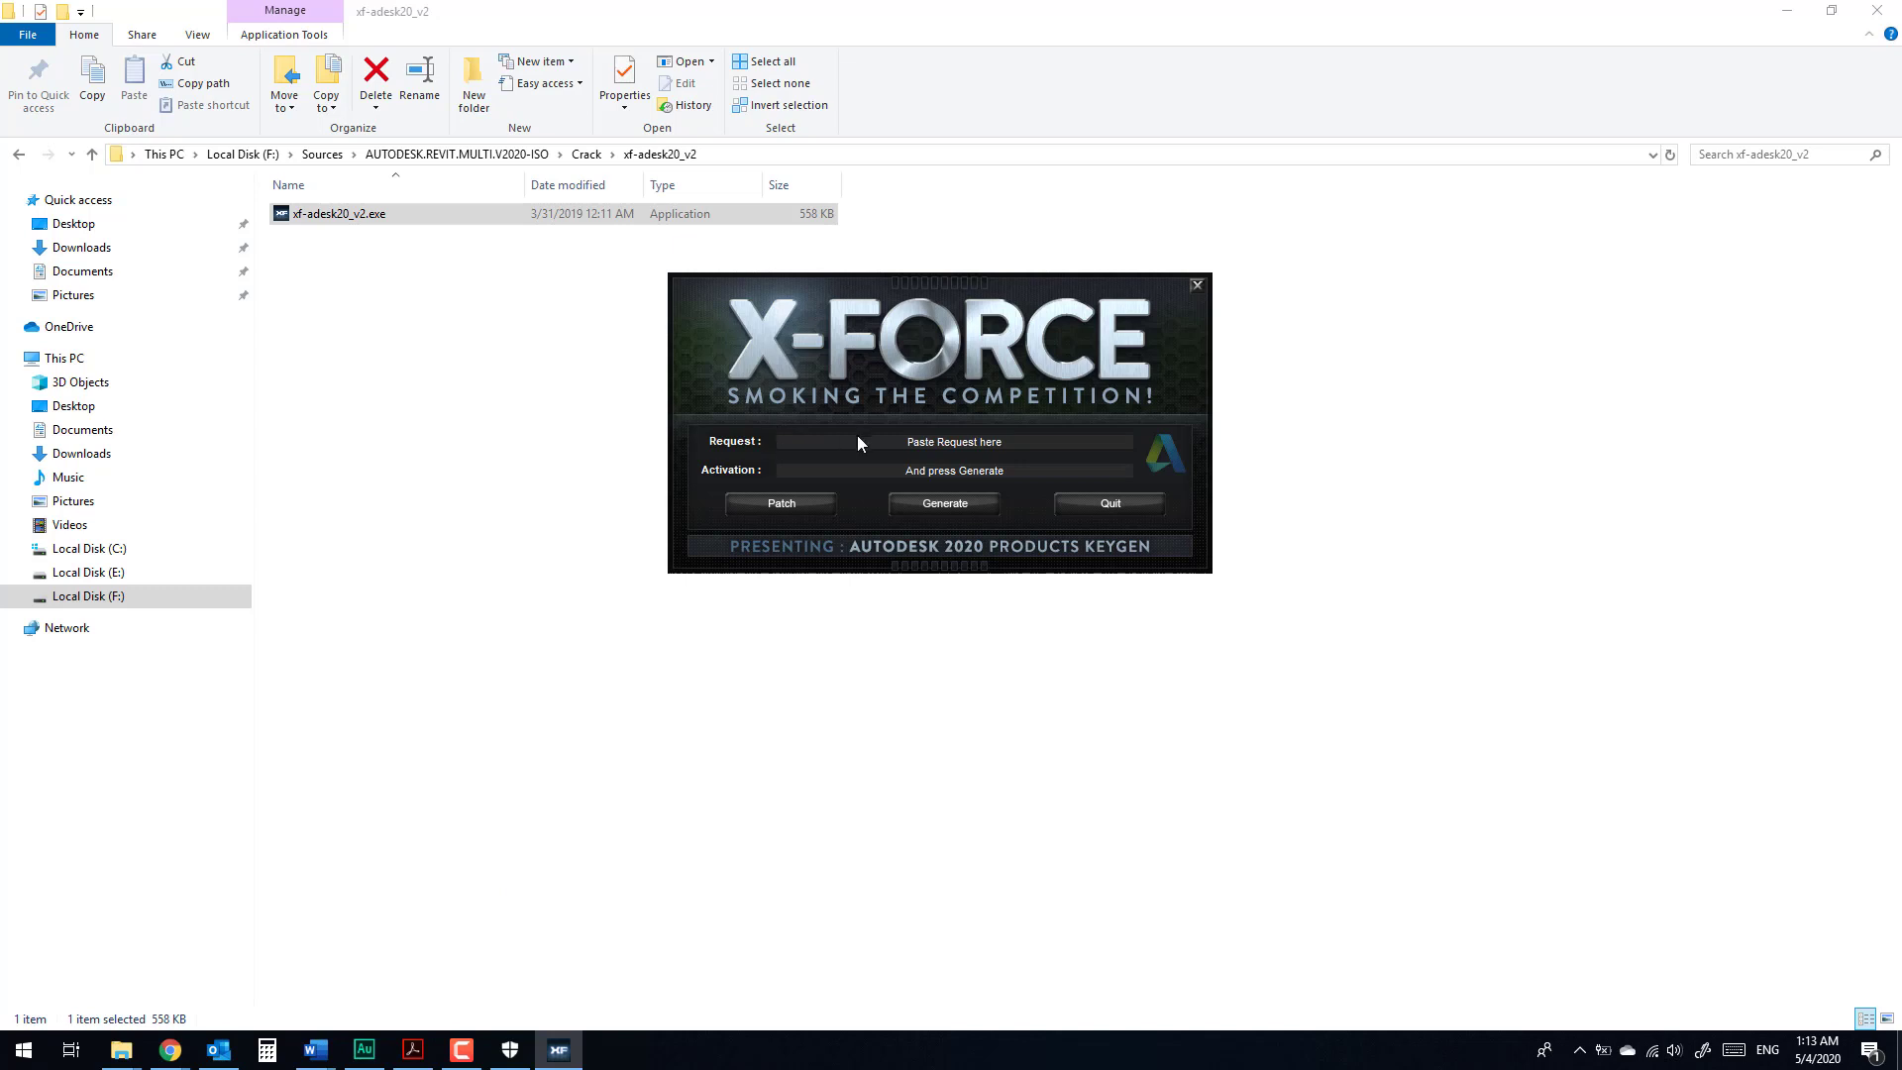
Step: Compare the keygen window with the activation page of Binder1.pdf in Adobe Acrobat, moving the keygen aside, and quit the keygen
{"action": "left_click", "coordinate": [426, 1046]}
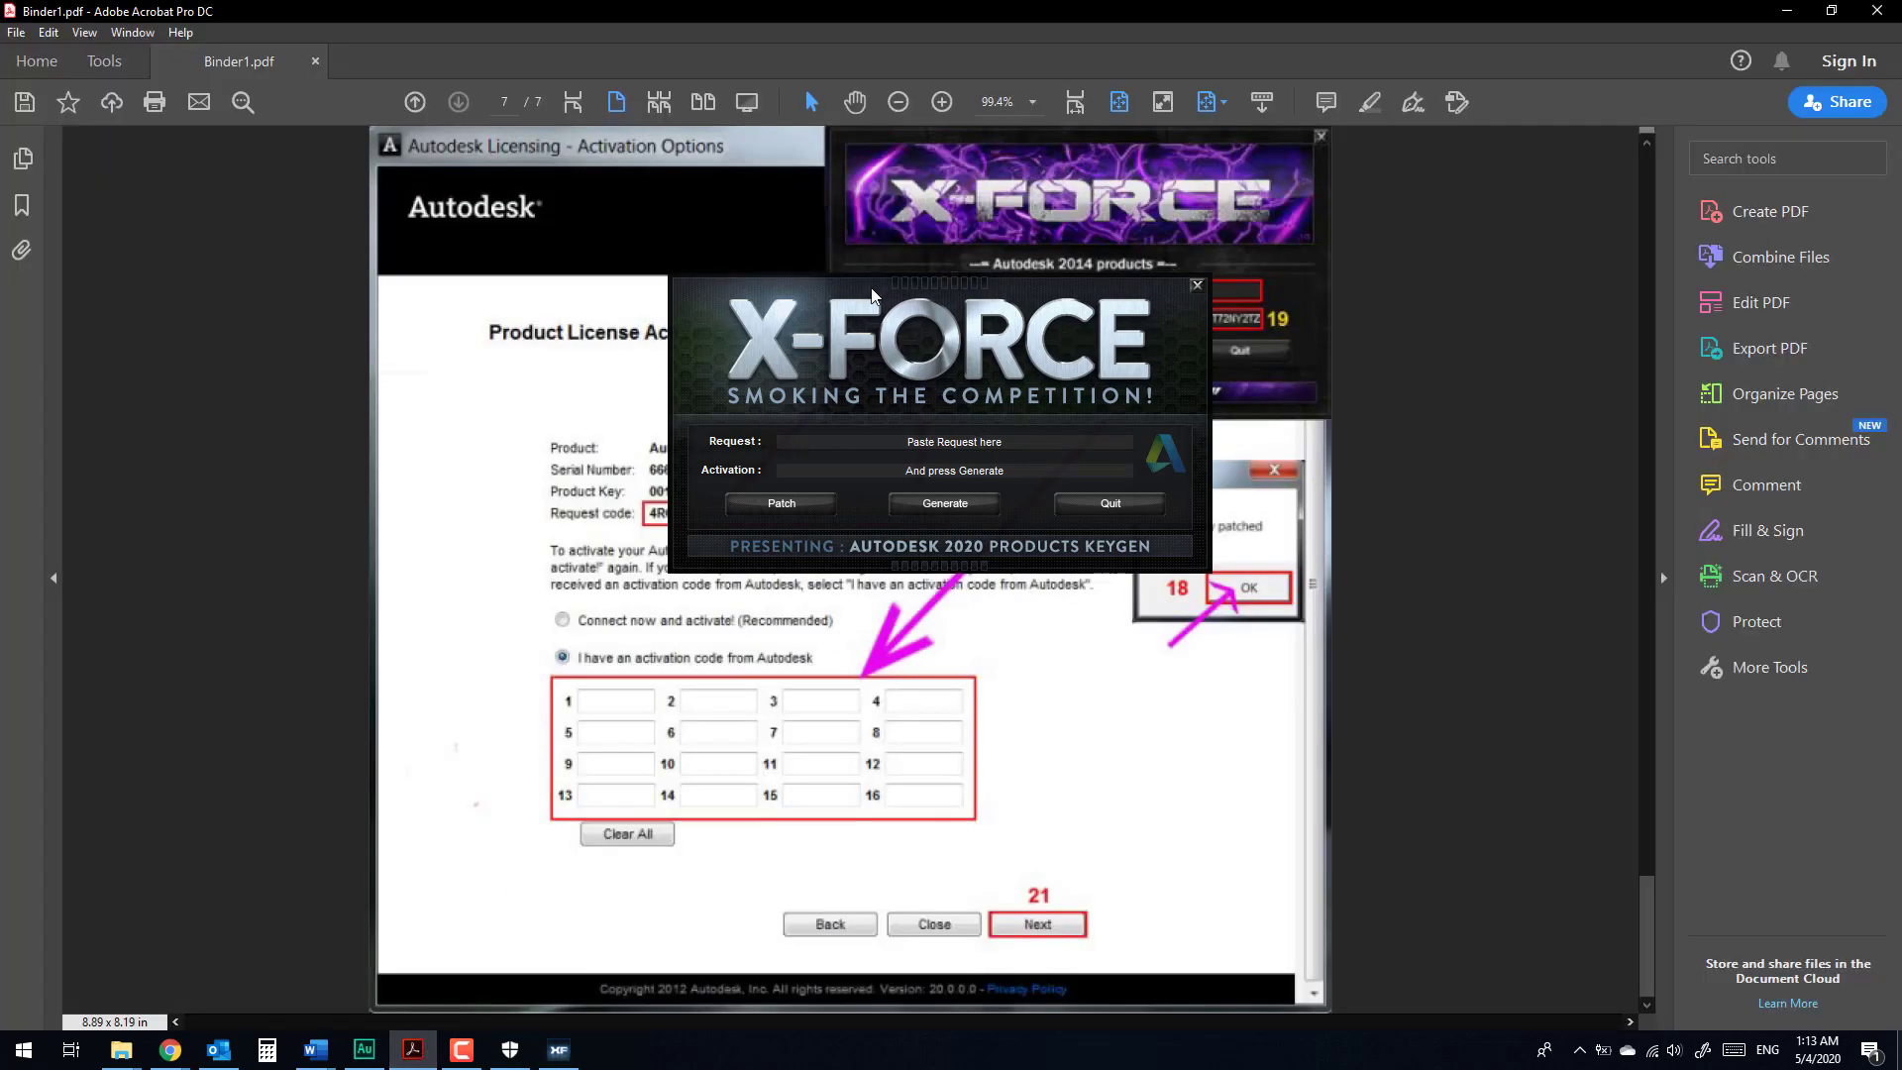
{"action": "left_click_drag", "start_coordinate": [925, 276], "coordinate": [1396, 254]}
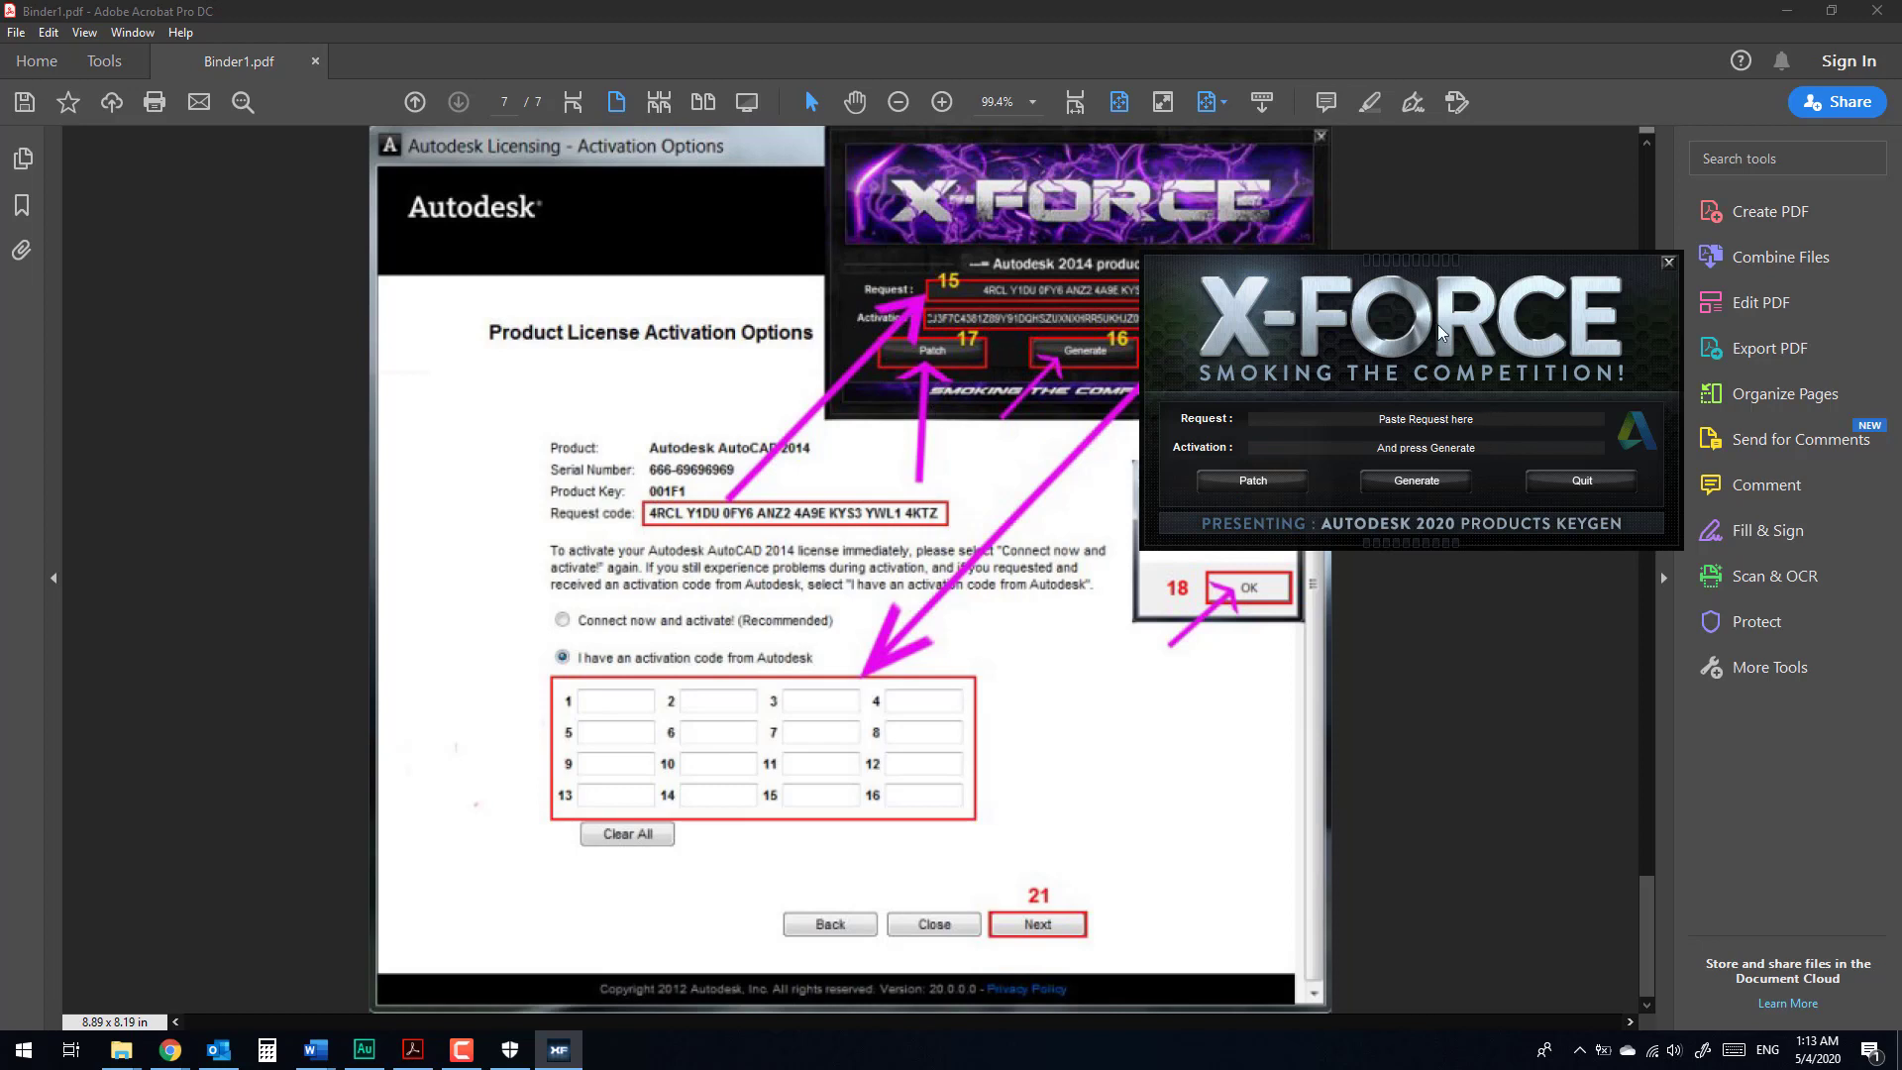
{"action": "left_click_drag", "start_coordinate": [1451, 275], "coordinate": [1419, 269]}
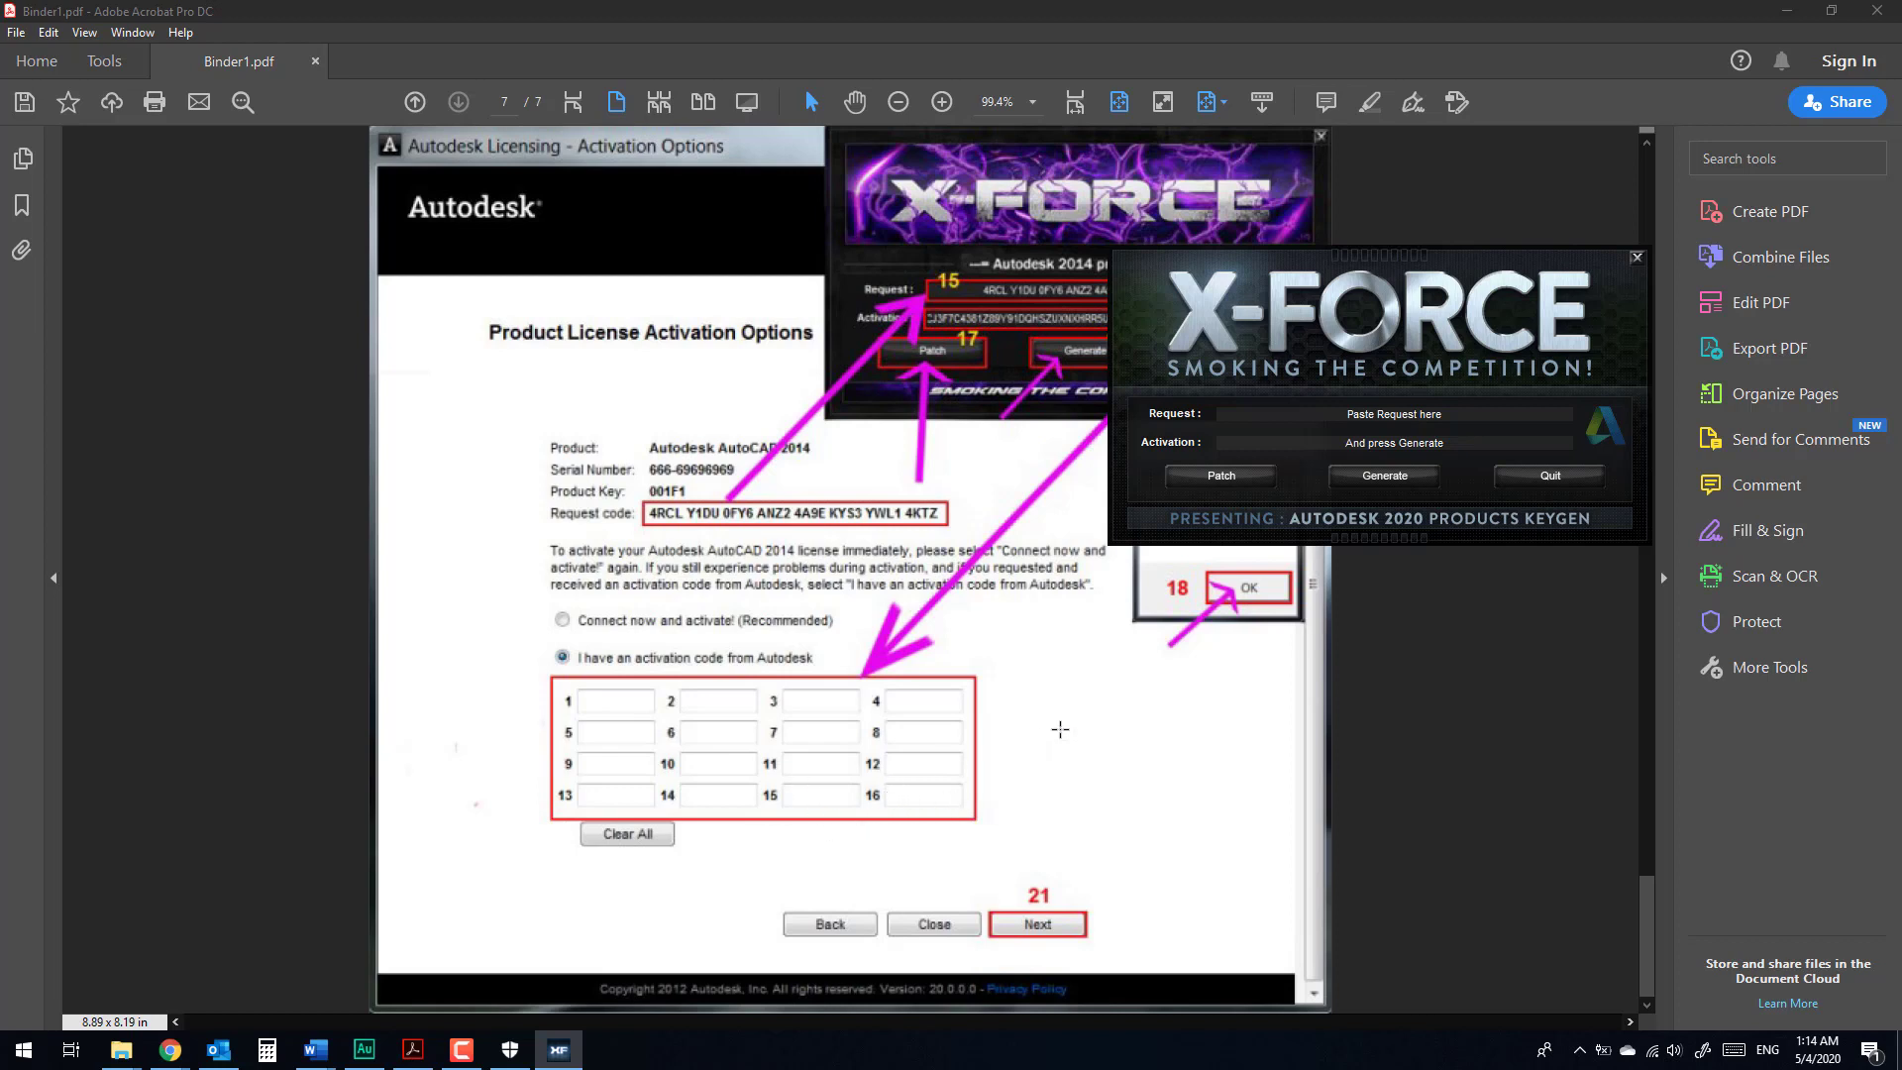
{"action": "left_click", "coordinate": [1181, 483]}
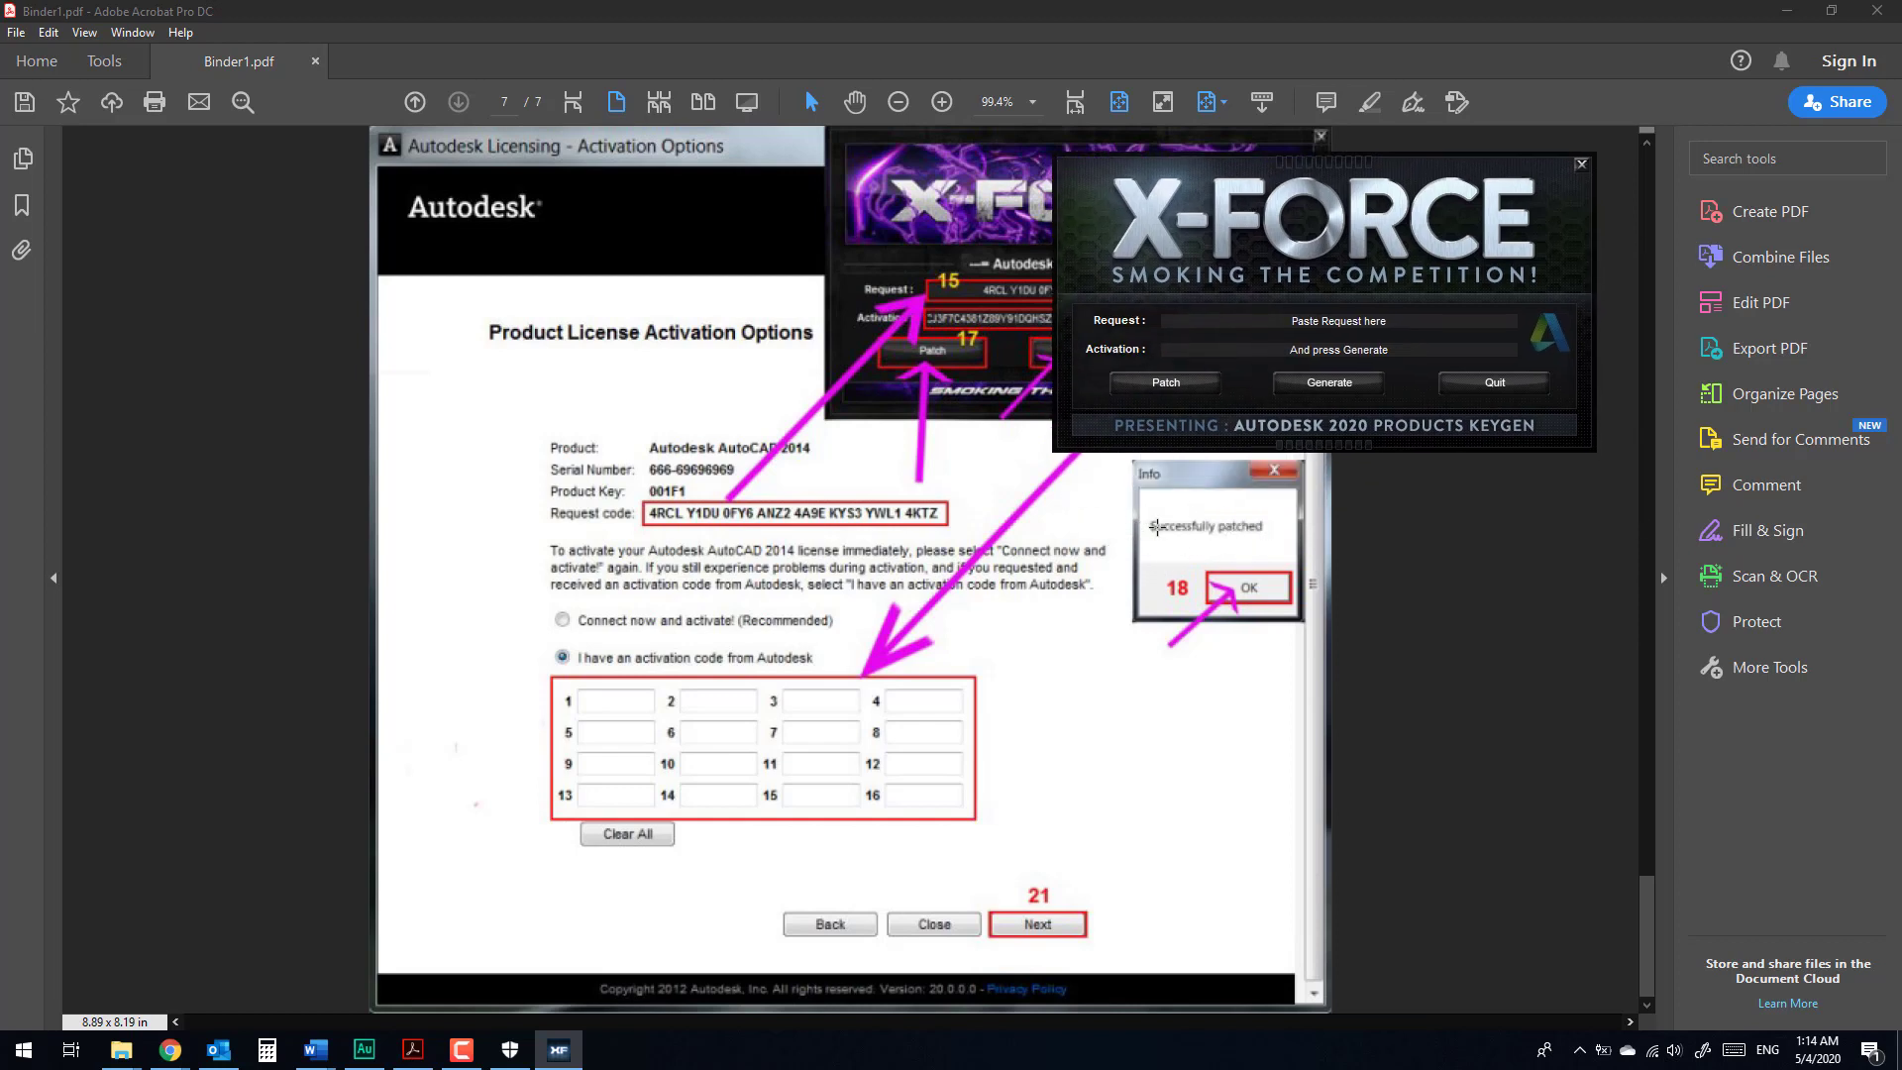
{"action": "left_click", "coordinate": [1520, 384]}
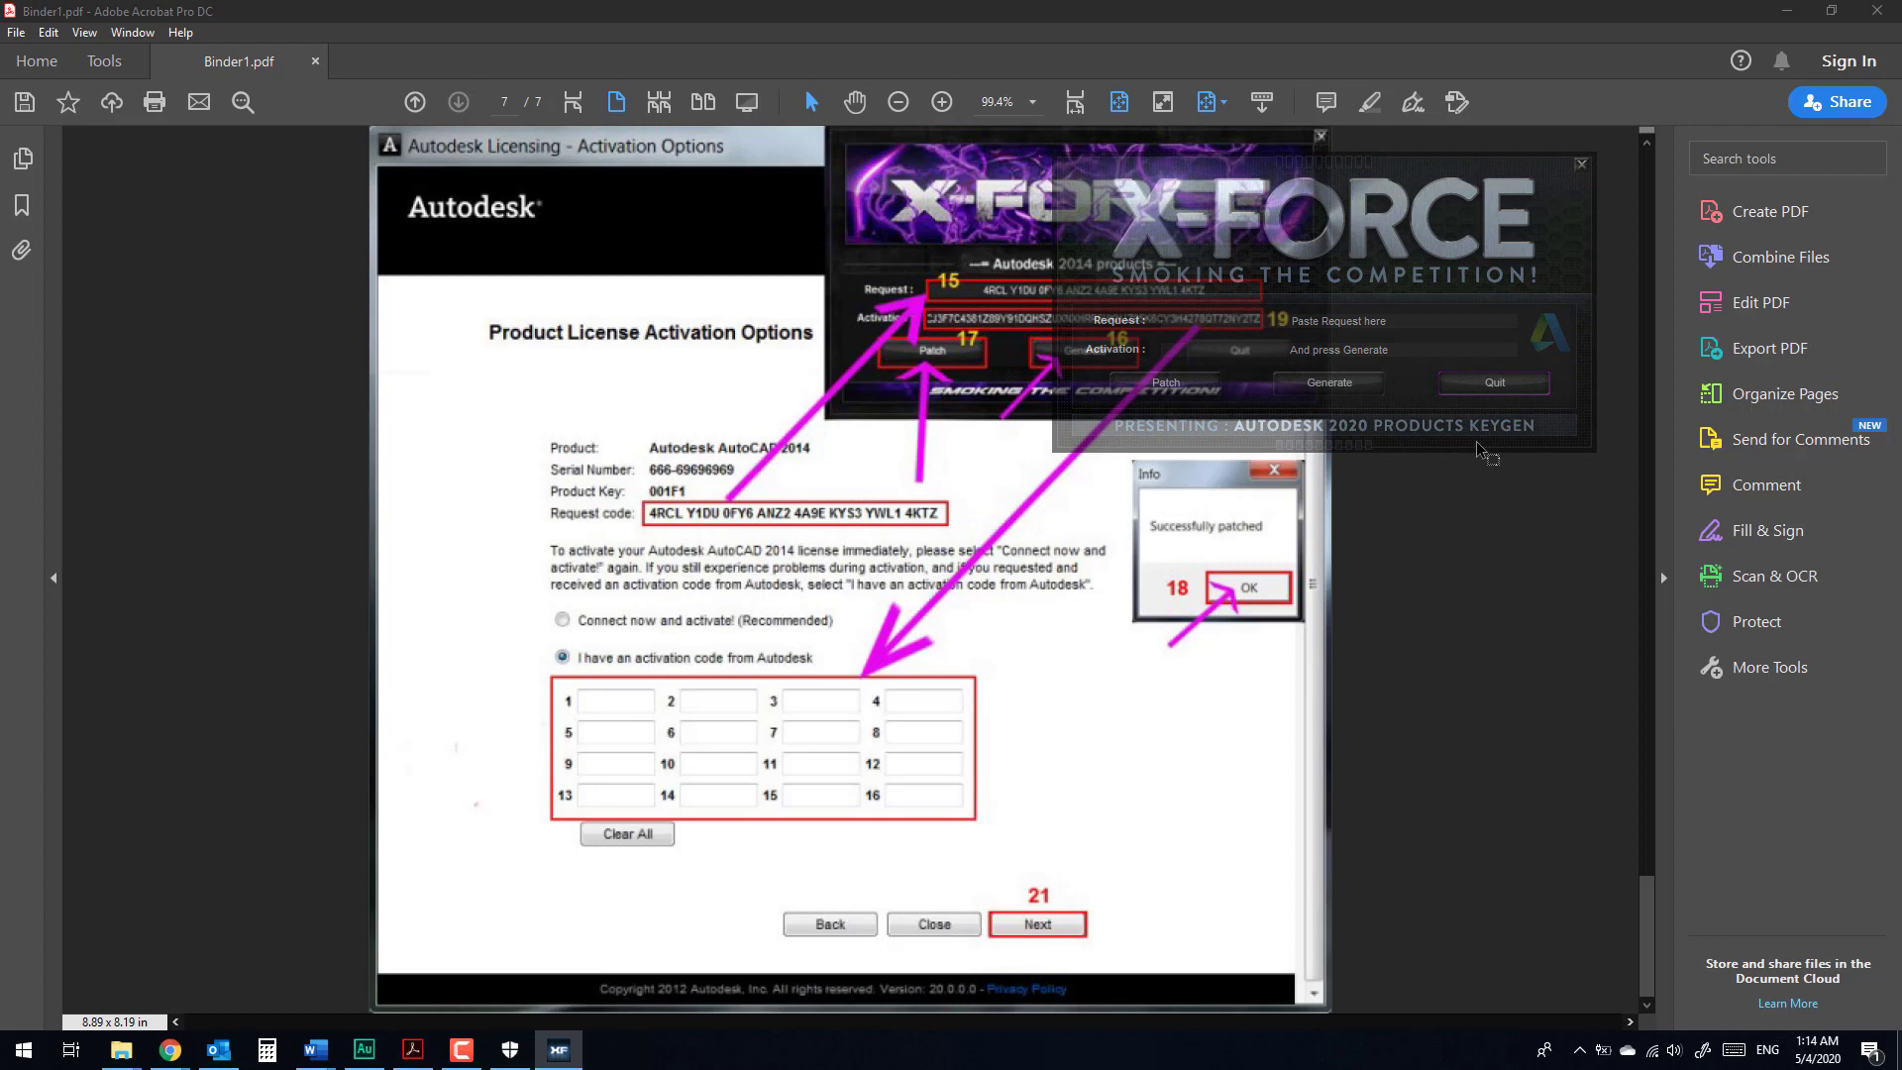